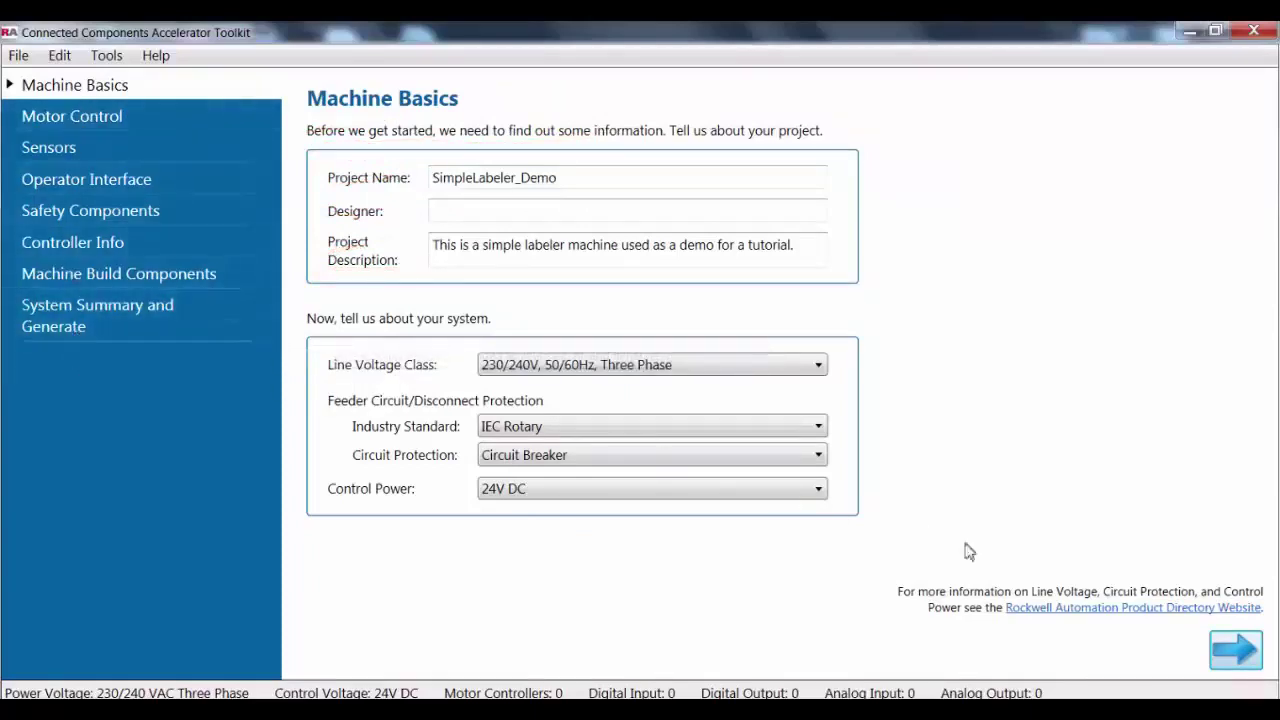
- Advance from the machine basics to motor control and add one starter controlled motor to the system
{"action": "left_click", "coordinate": [1234, 652]}
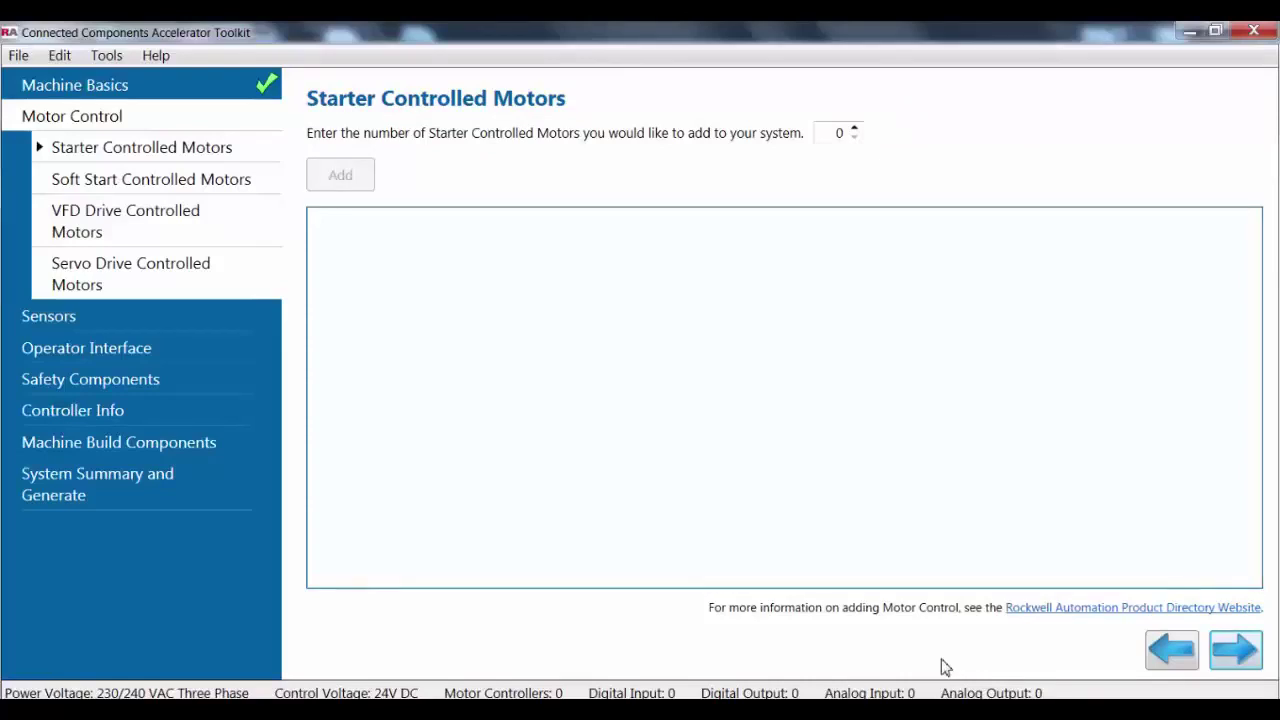
{"action": "left_click", "coordinate": [853, 128]}
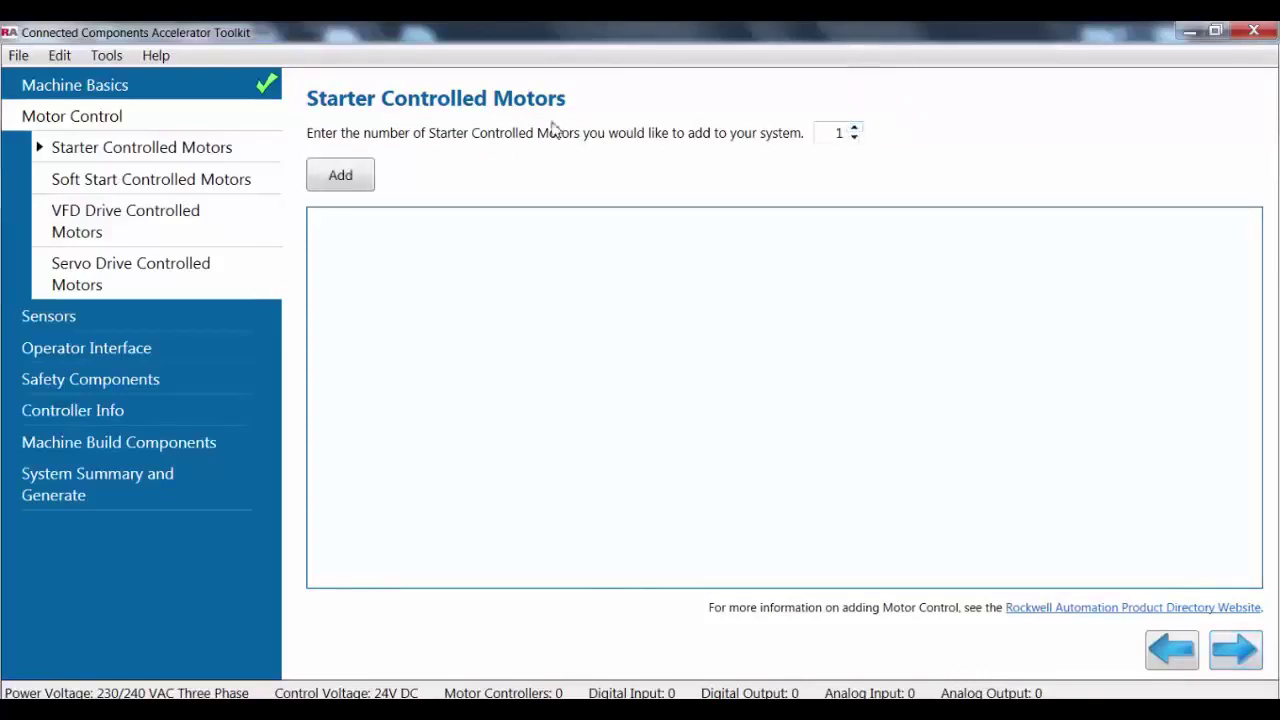
{"action": "left_click", "coordinate": [366, 180]}
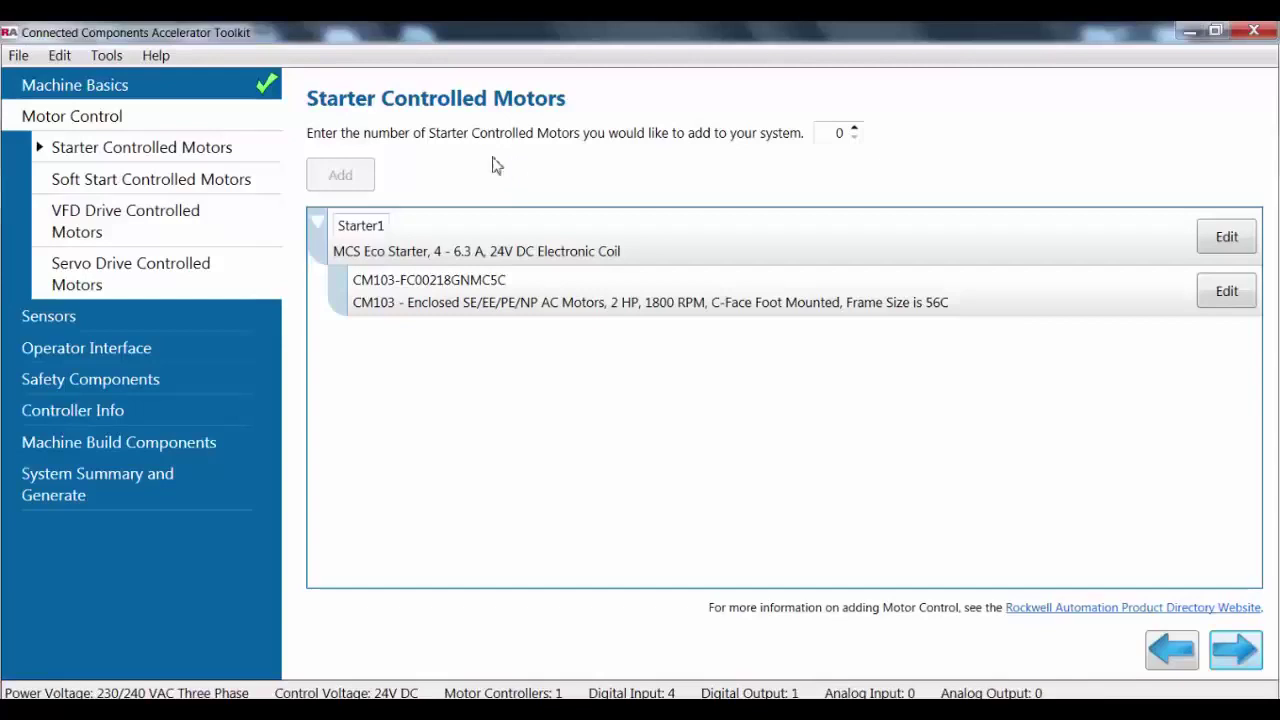
- Configure the new MCS Eco Starter for a horsepower of 2 HP and accept the configuration
{"action": "left_click", "coordinate": [1230, 240]}
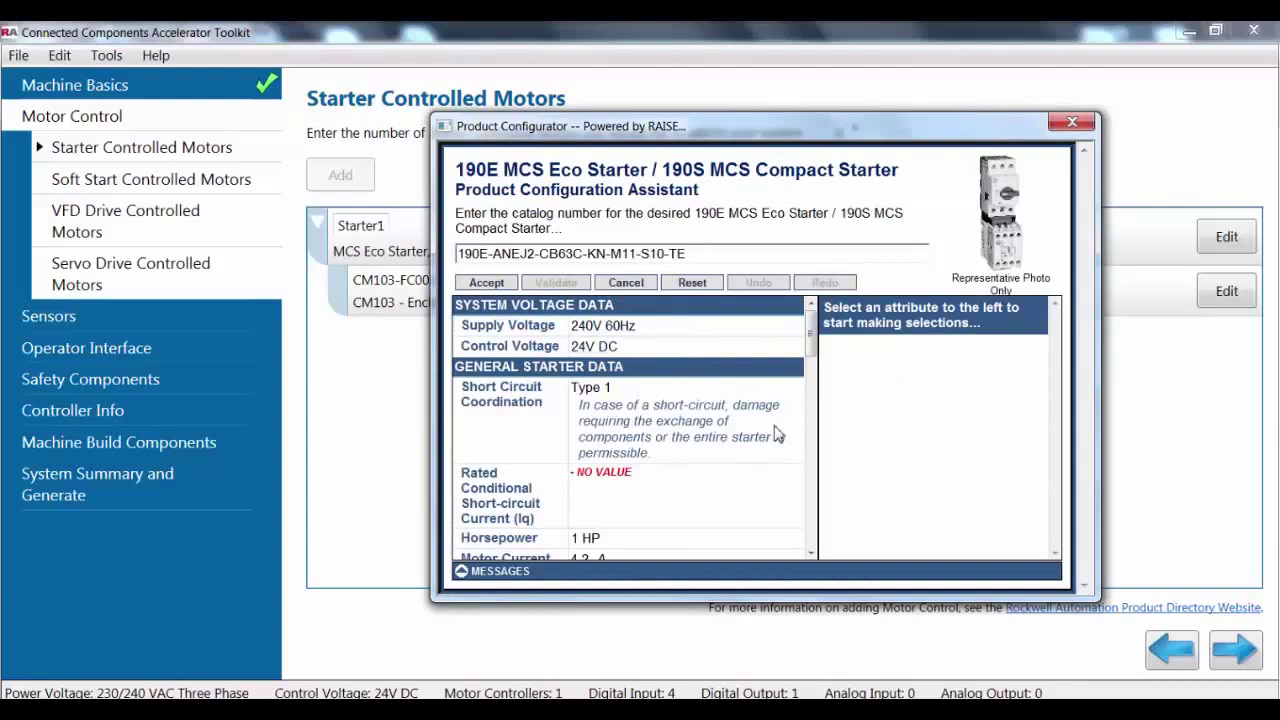
{"action": "left_click", "coordinate": [590, 539]}
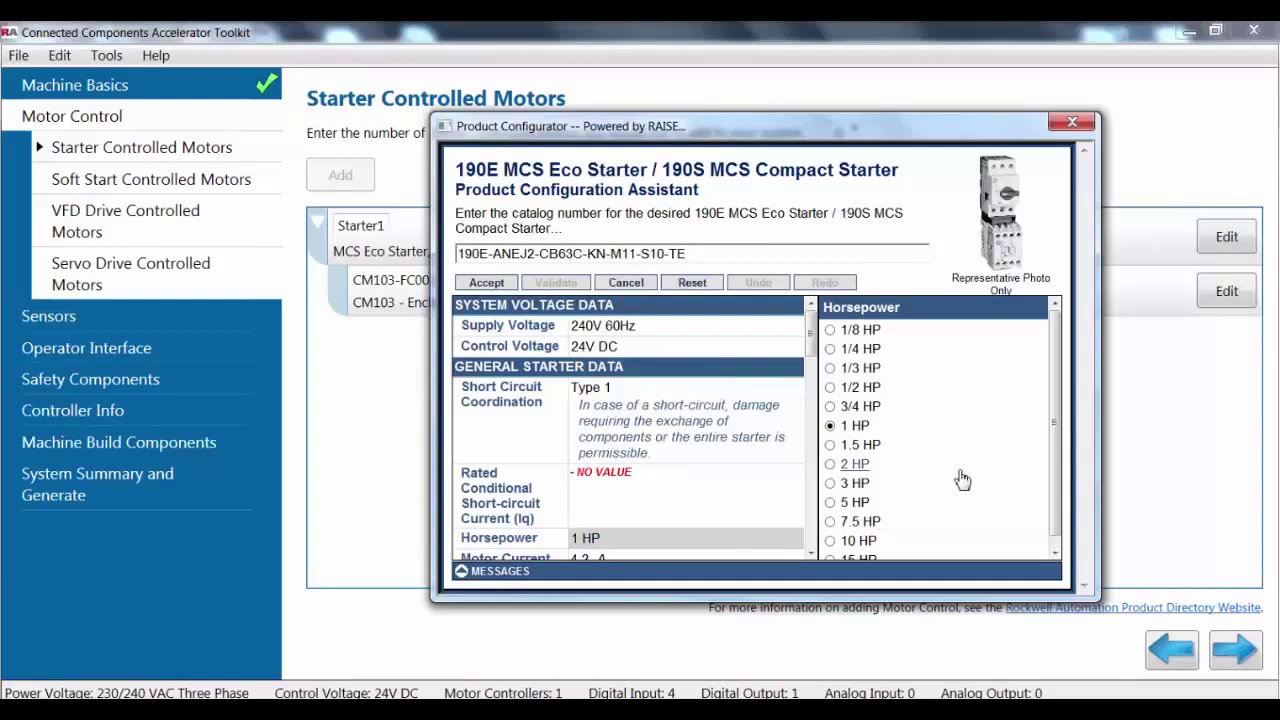
{"action": "left_click", "coordinate": [833, 466]}
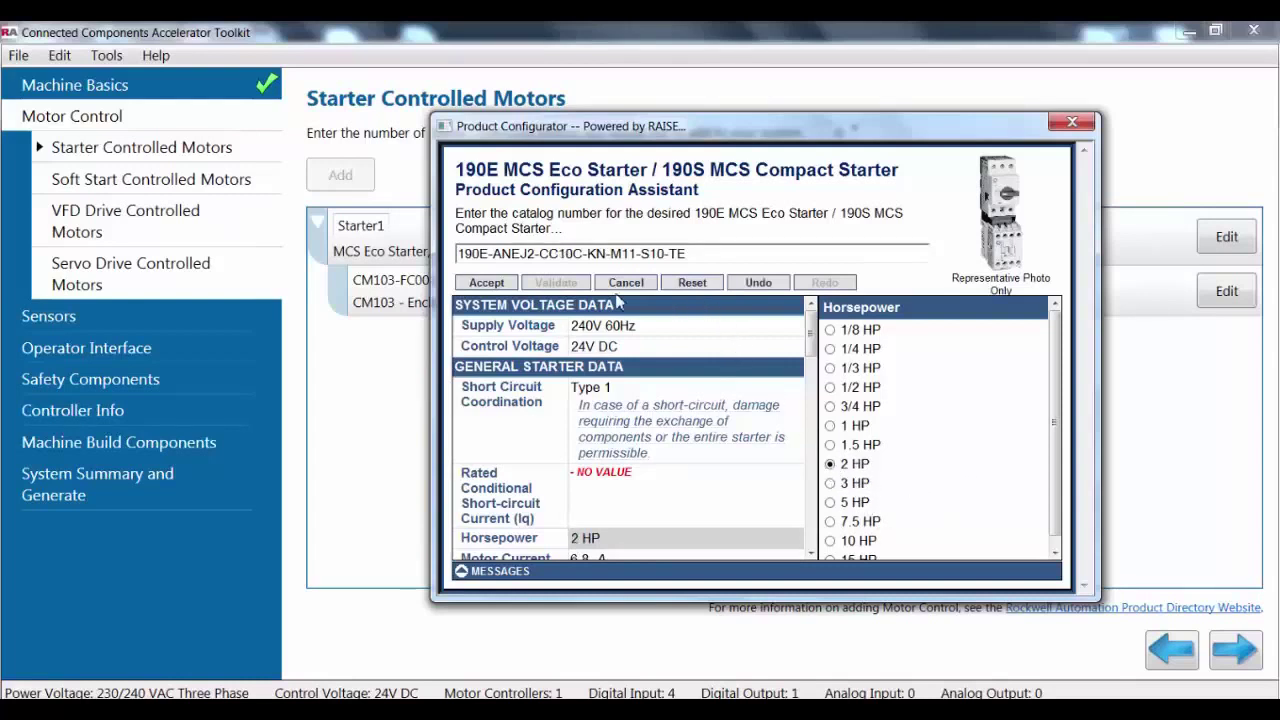
{"action": "left_click", "coordinate": [484, 284]}
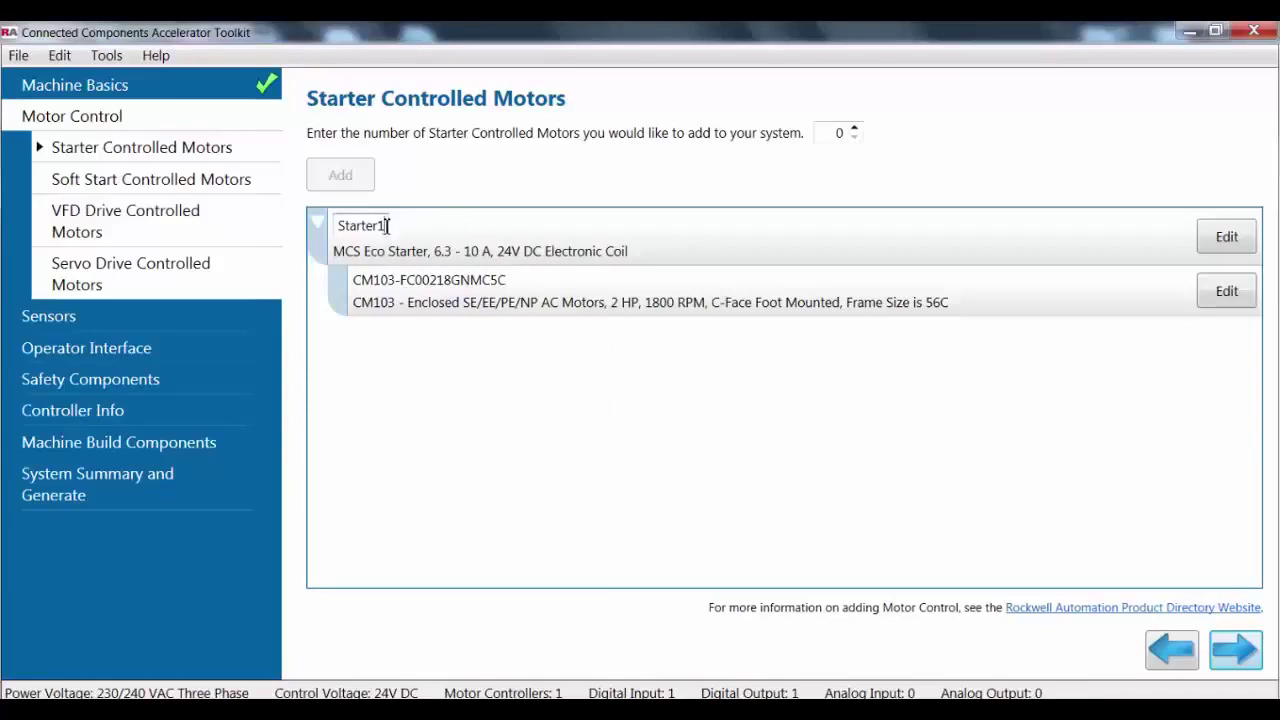
- Rename the starter controlled motor as Conveyor1
{"action": "left_click_drag", "start_coordinate": [388, 225], "coordinate": [310, 233]}
{"action": "key", "text": "BackSpace"}
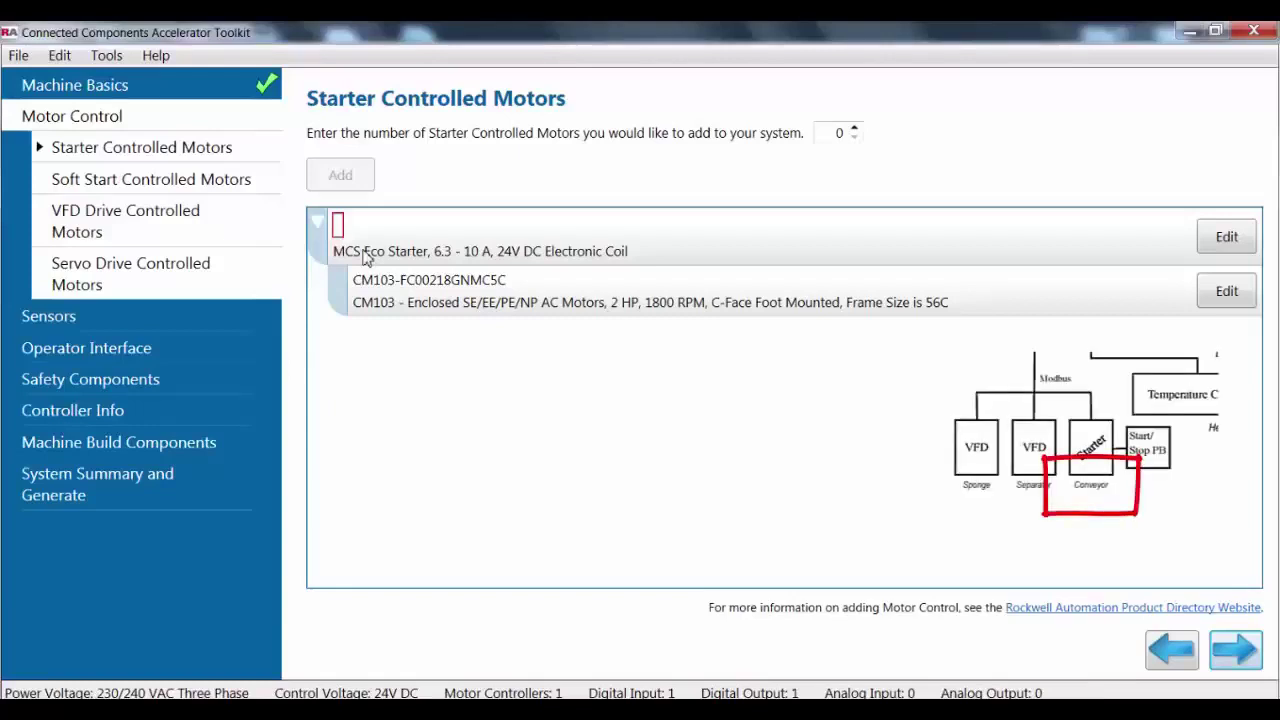
{"action": "type", "text": "Convey"}
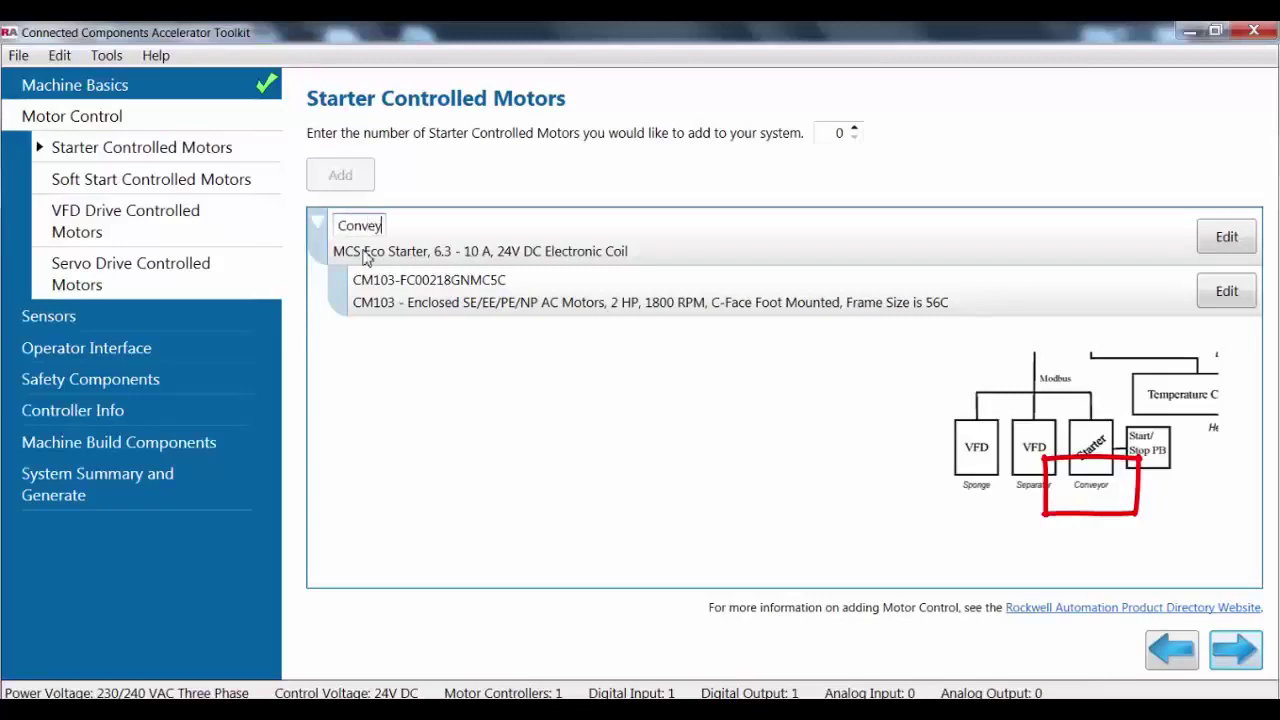
{"action": "type", "text": "or1"}
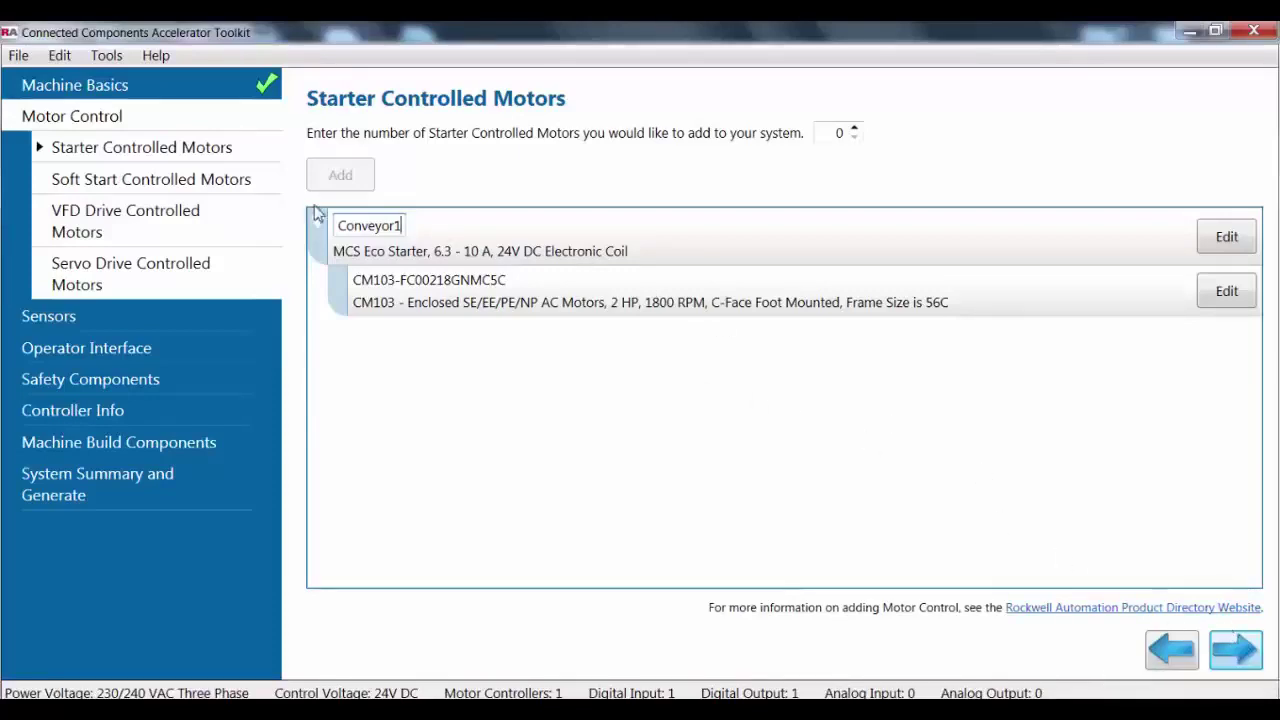
- Skip the soft start motors and add one VFD drive controlled motor with circuit breaker branch protection
{"action": "left_click", "coordinate": [205, 182]}
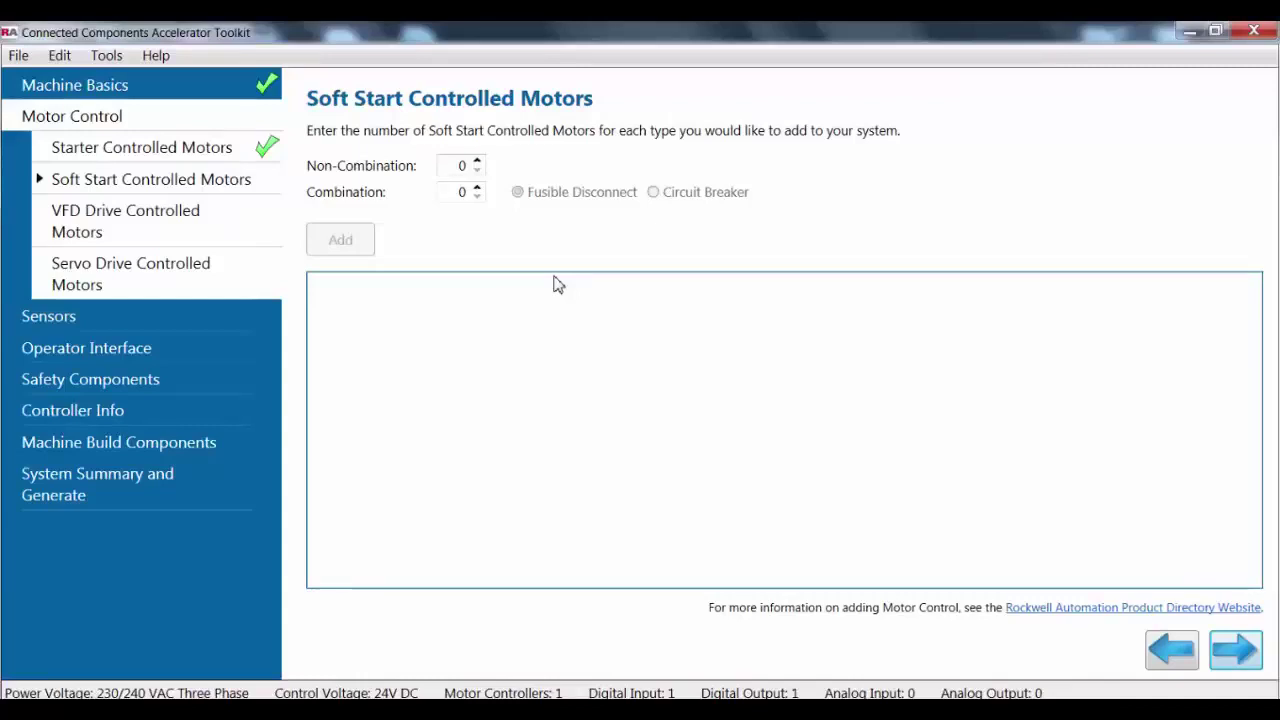
{"action": "left_click", "coordinate": [240, 221]}
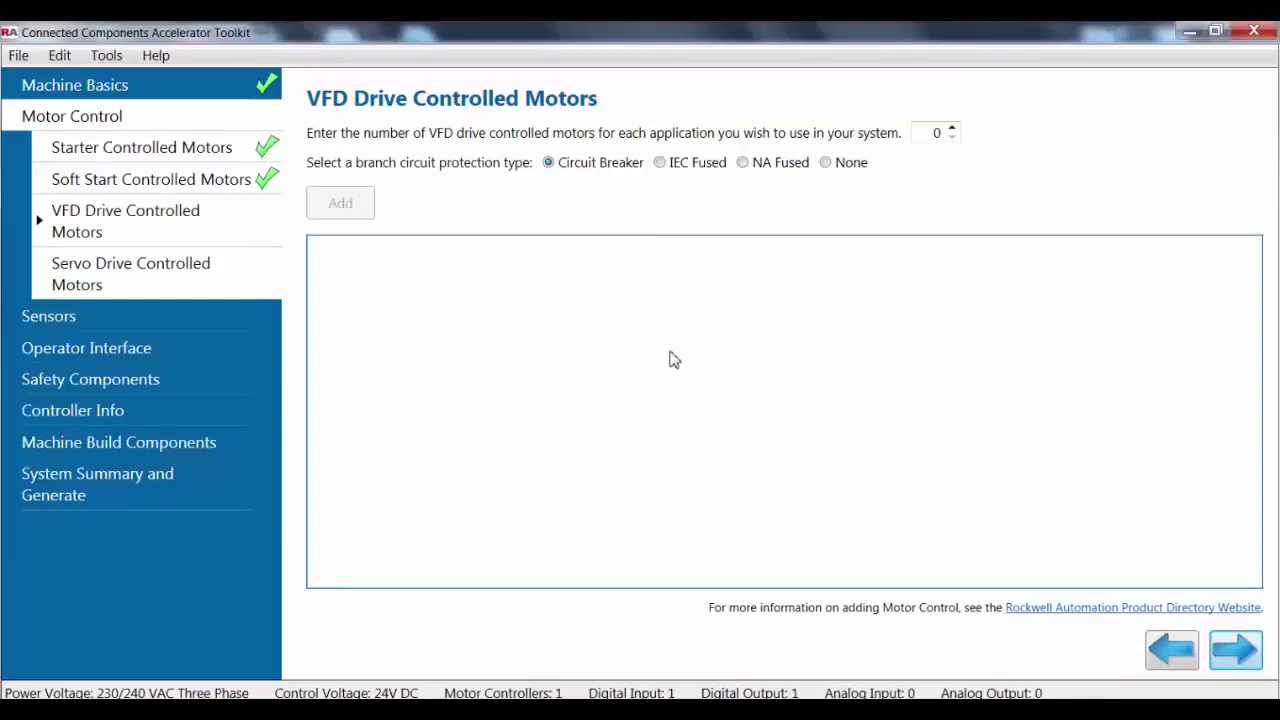
{"action": "left_click", "coordinate": [951, 128]}
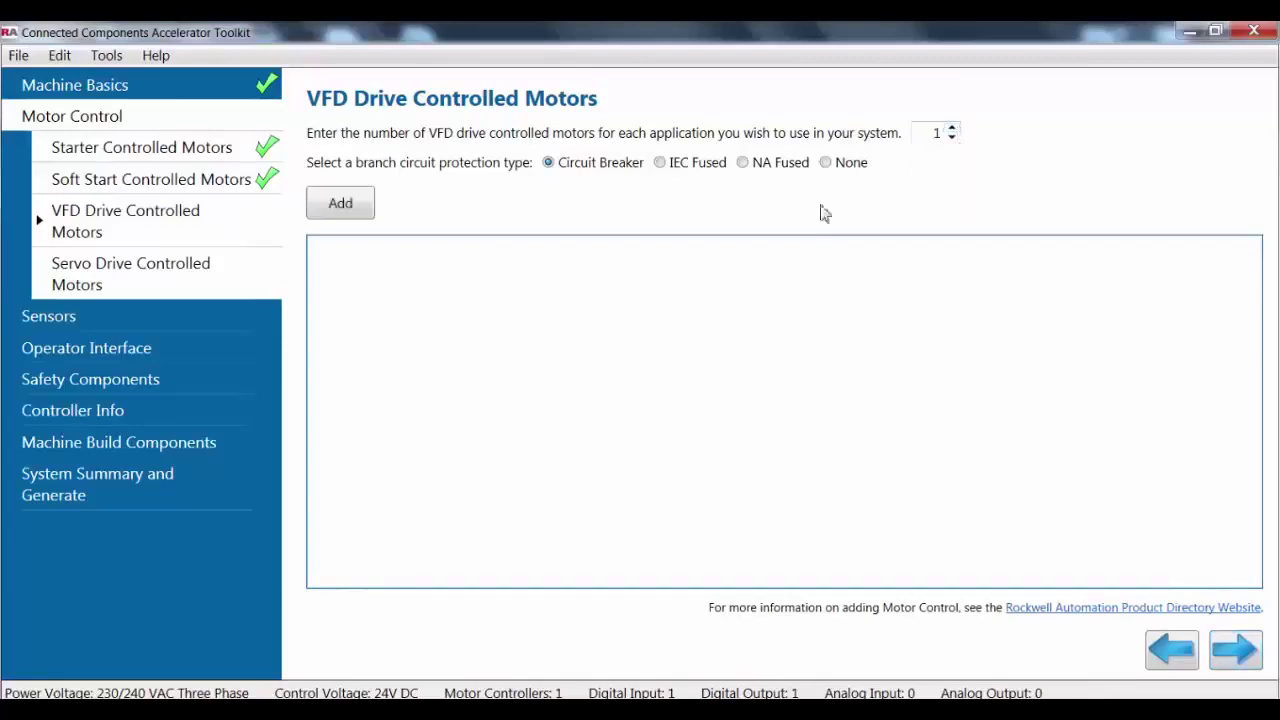
{"action": "left_click", "coordinate": [373, 210]}
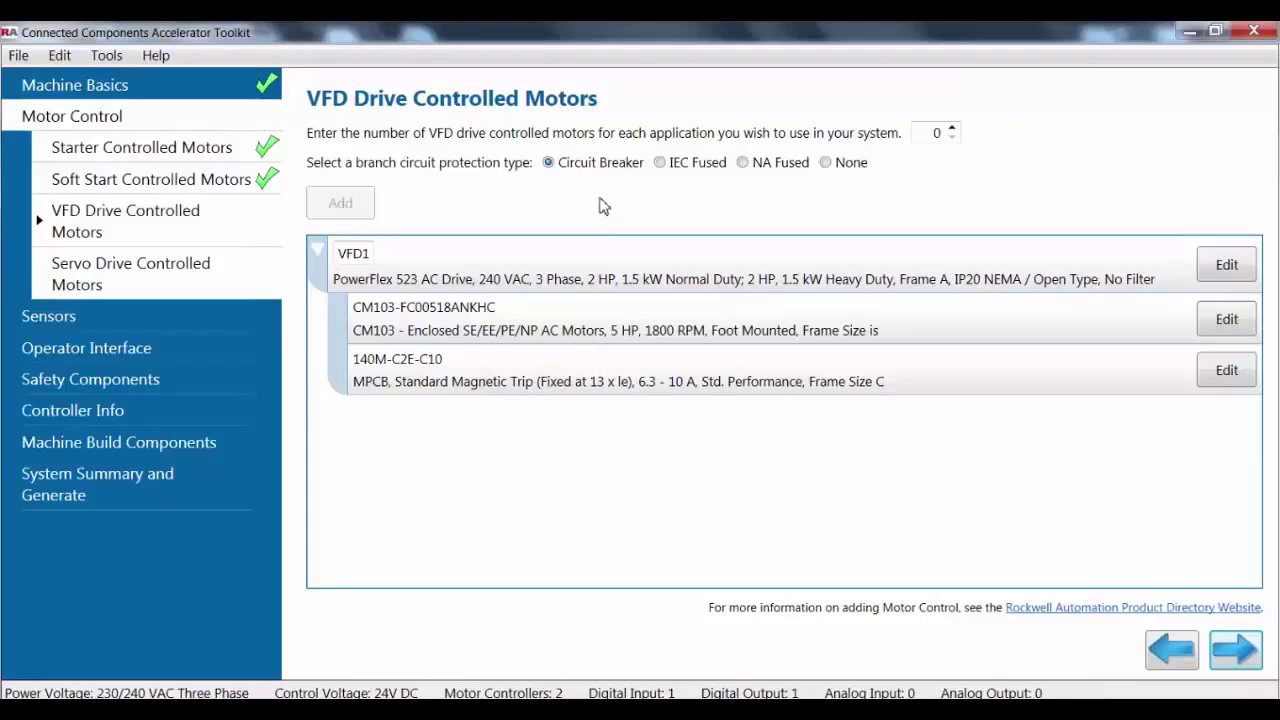
- Set the PowerFlex drive's current/power rating to 2.5 Amps (0.5 HP, 0.4 kW) and accept the configuration
{"action": "left_click", "coordinate": [1230, 268]}
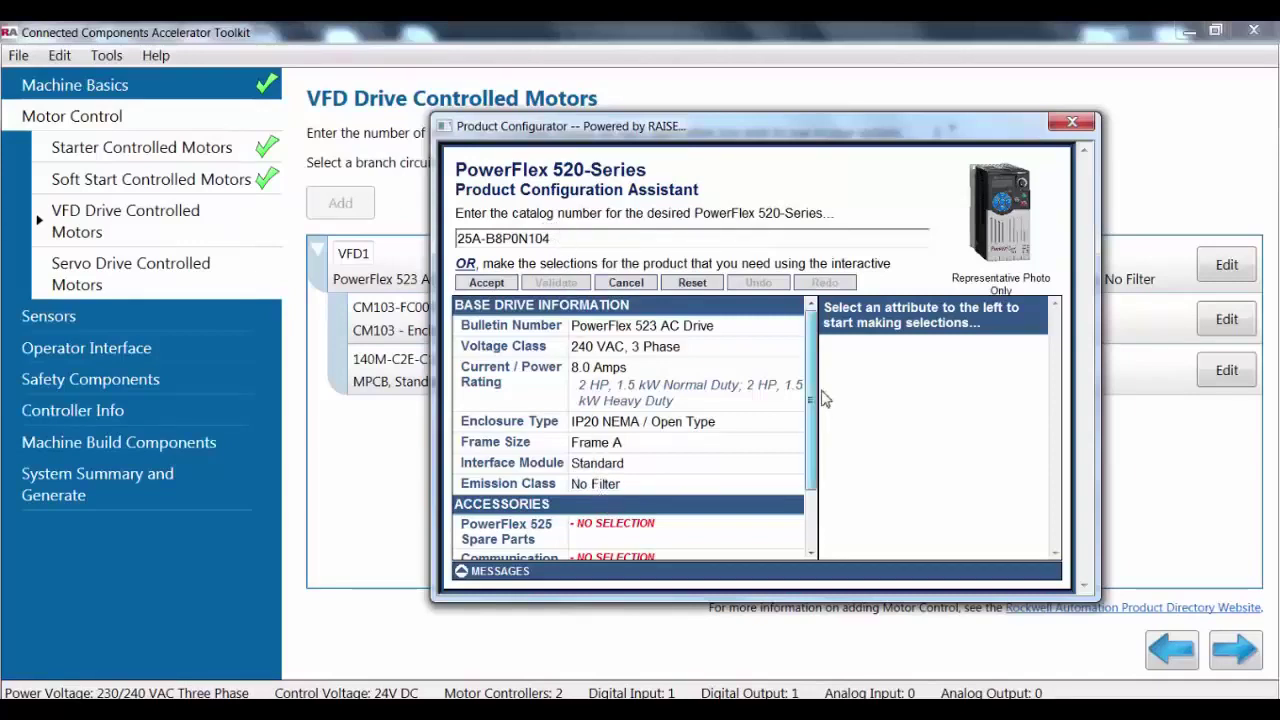
{"action": "left_click", "coordinate": [677, 390]}
{"action": "left_click", "coordinate": [830, 367]}
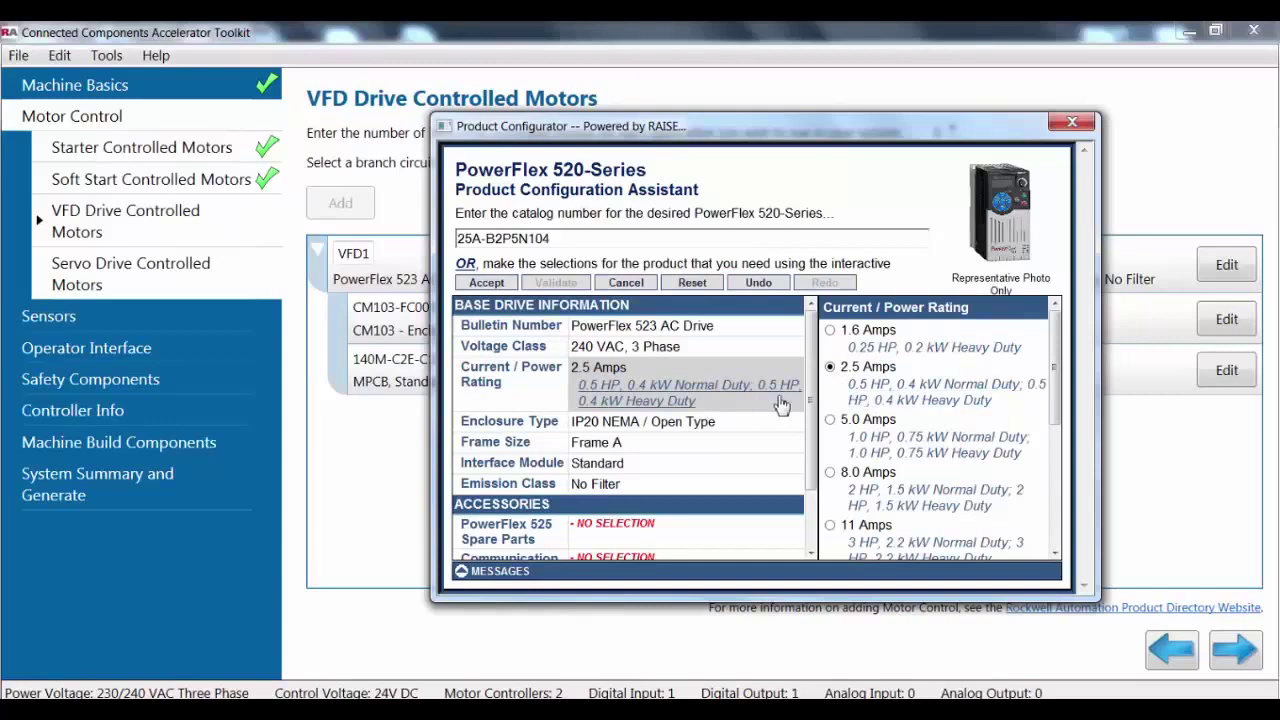
{"action": "left_click", "coordinate": [486, 284]}
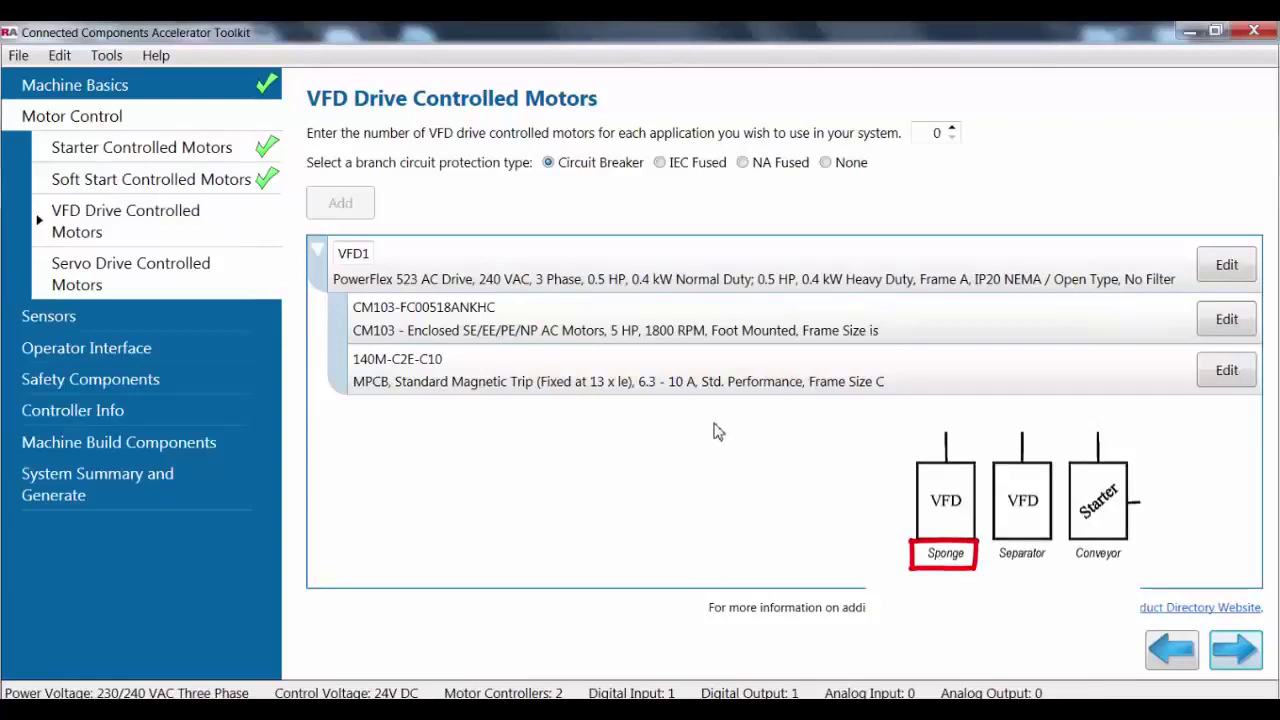
- Rename the VFD drive controlled motor as Sponge1_A
{"action": "double_click", "coordinate": [372, 258]}
{"action": "type", "text": "Sponge1_"}
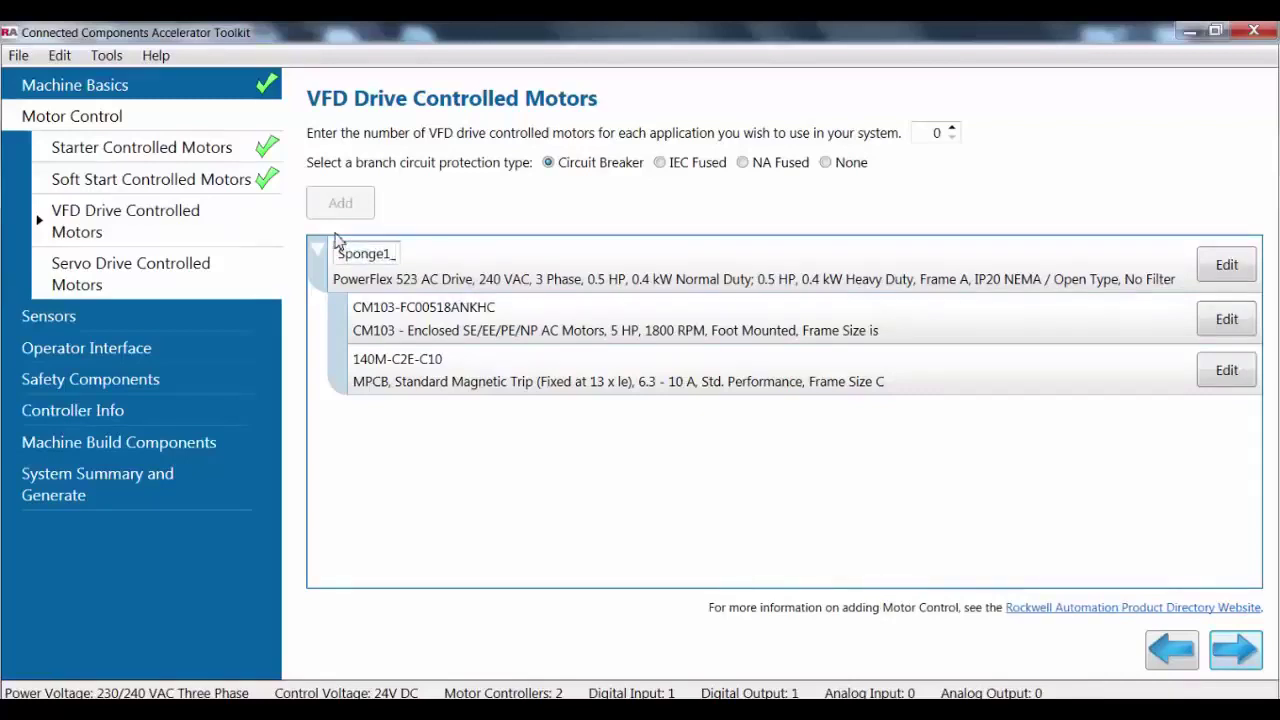
{"action": "type", "text": "A"}
- Look at the configuration options of the drive's CM103 motor and 140M circuit breaker, leaving both without changes
{"action": "left_click", "coordinate": [1231, 317]}
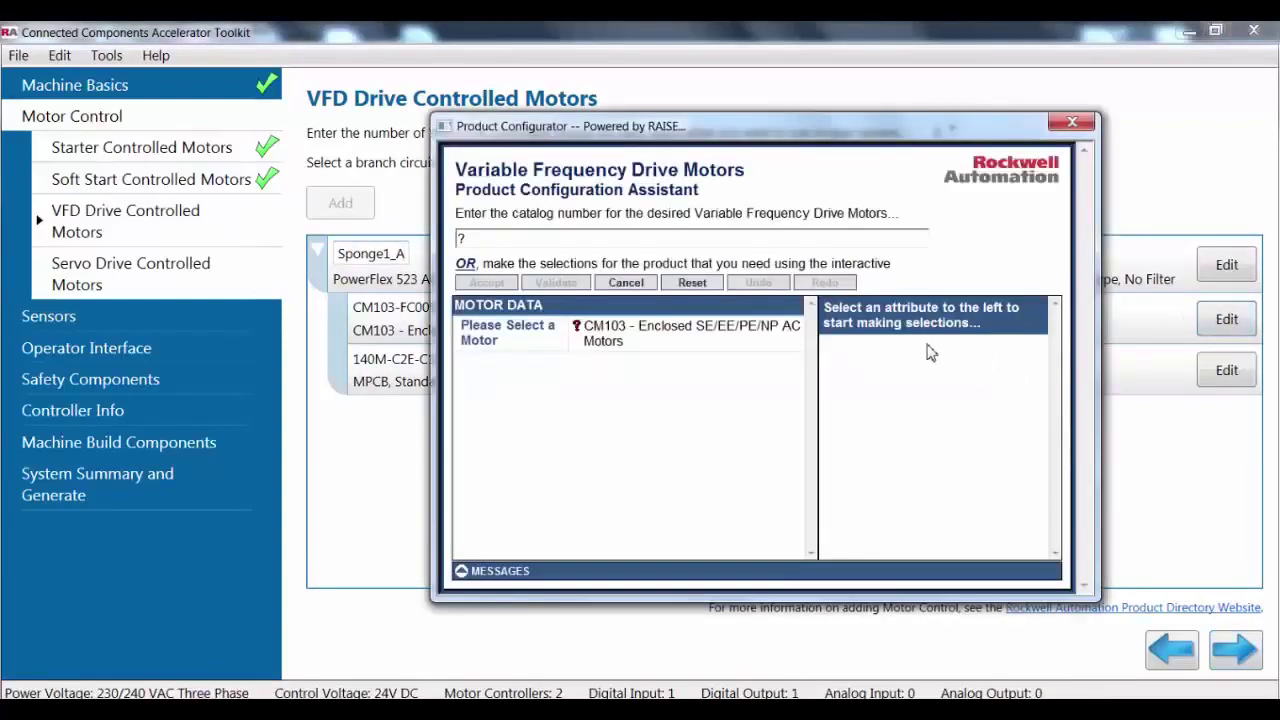
{"action": "left_click", "coordinate": [1071, 122]}
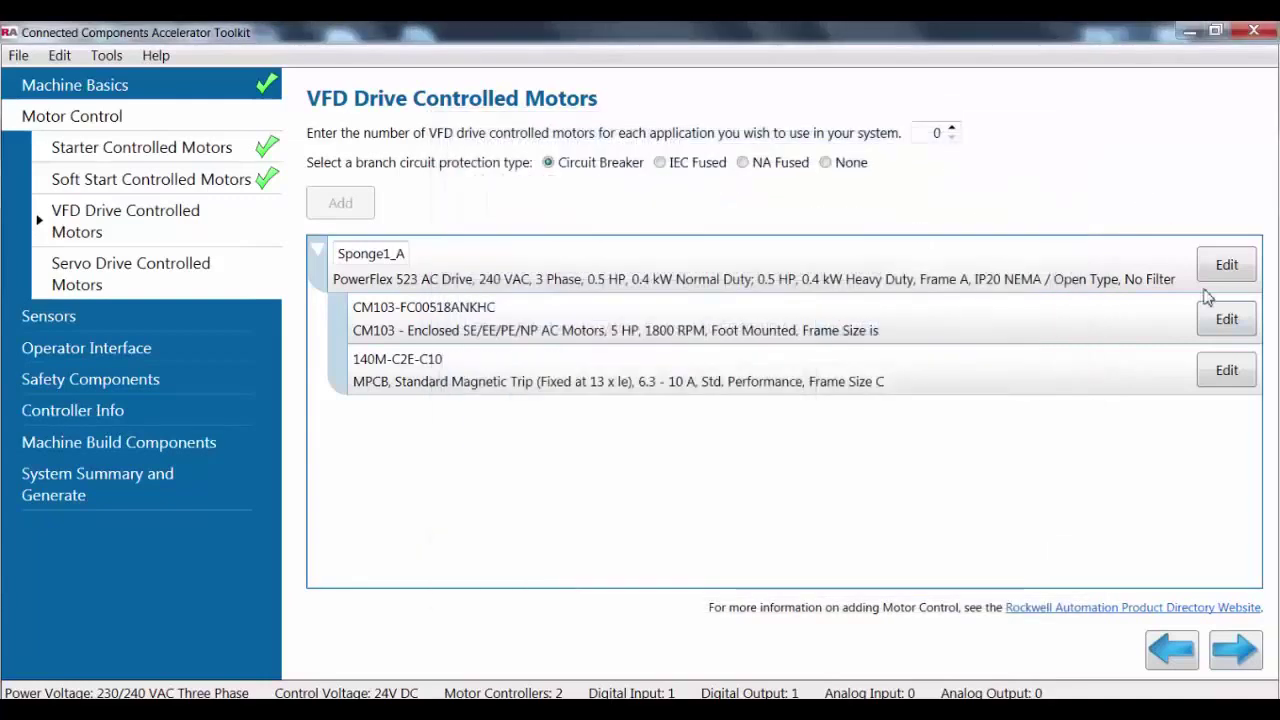
{"action": "left_click", "coordinate": [1238, 371]}
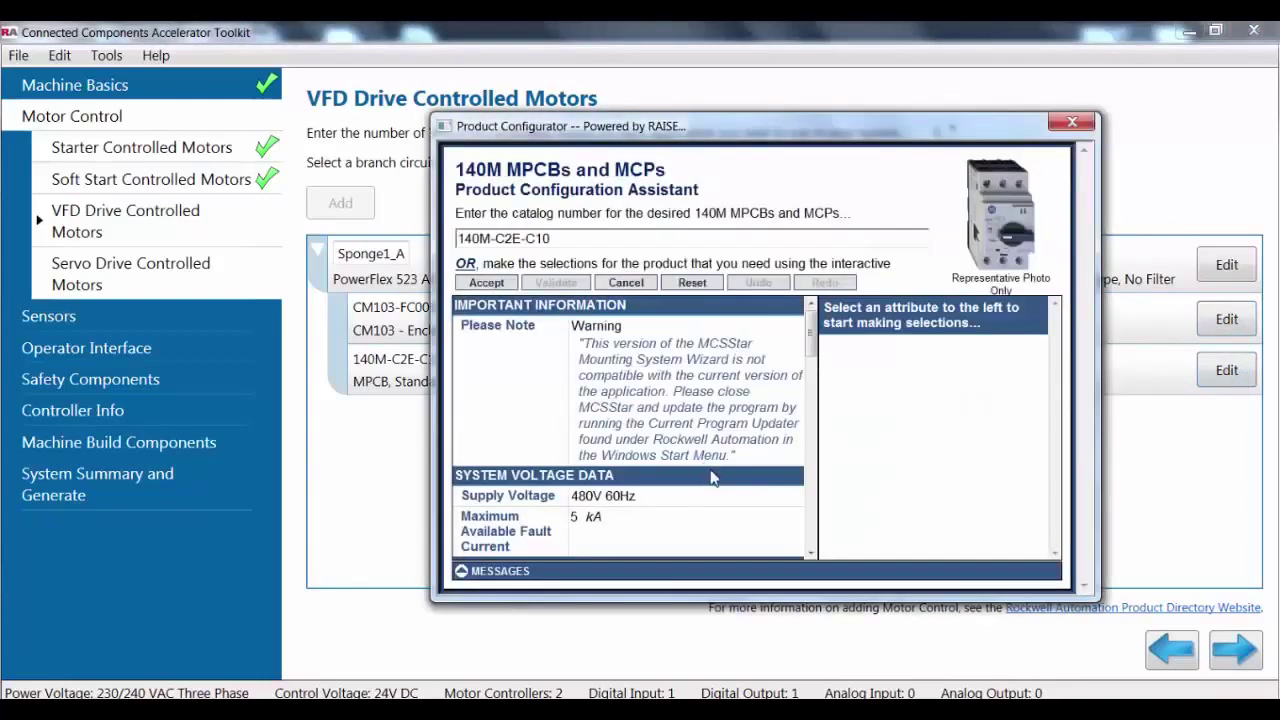
{"action": "left_click", "coordinate": [1072, 122]}
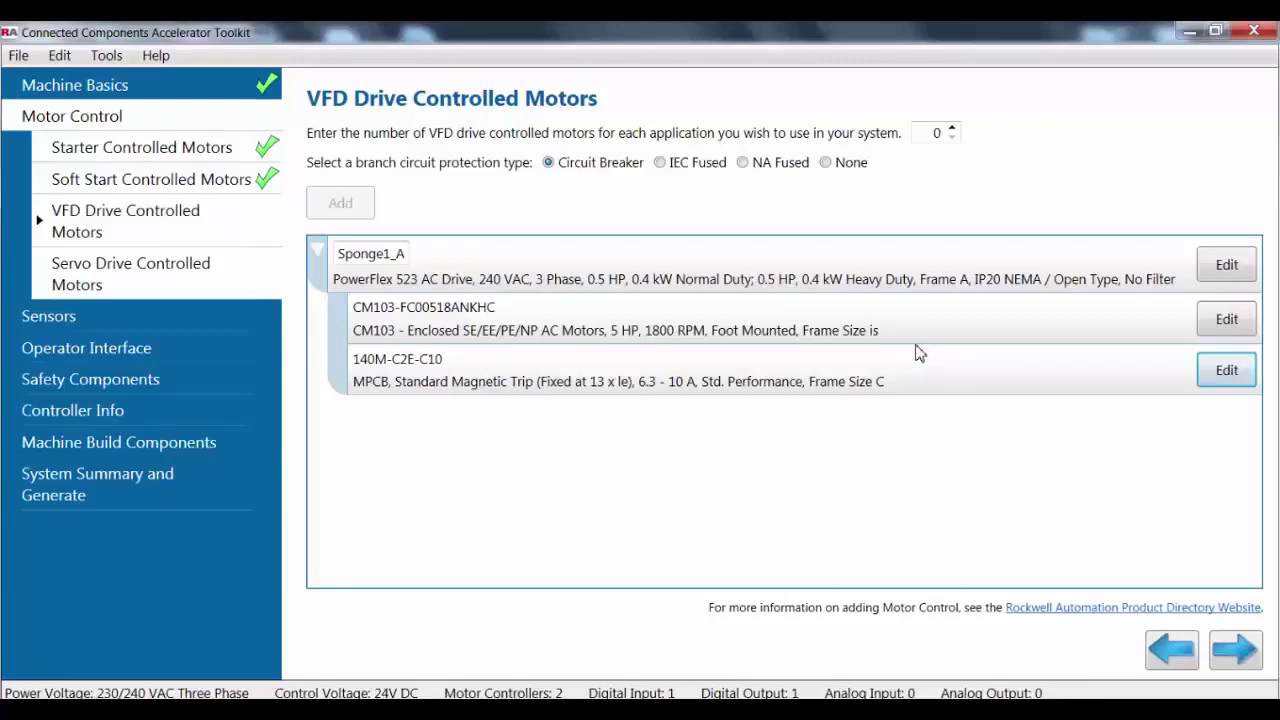
- Duplicate the Sponge1_A drive with its motor and circuit breaker by copying and pasting it in the VFD list
{"action": "right_click", "coordinate": [490, 262]}
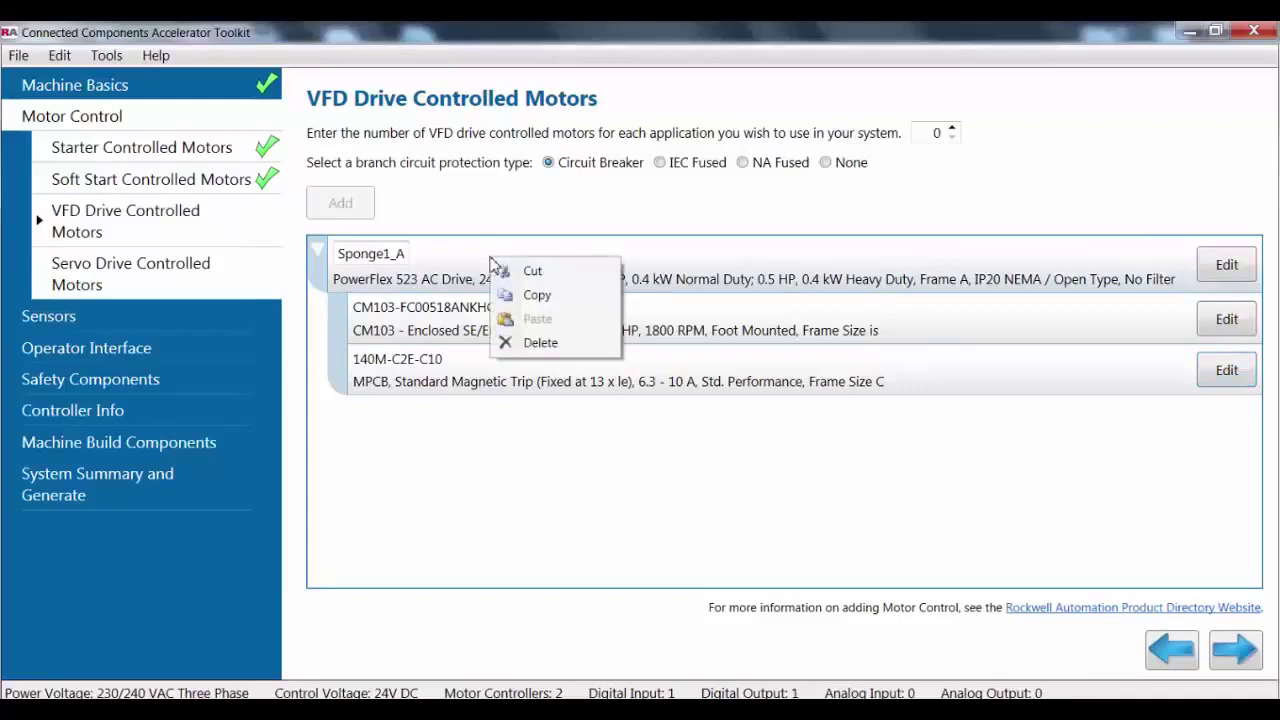
{"action": "left_click", "coordinate": [530, 296]}
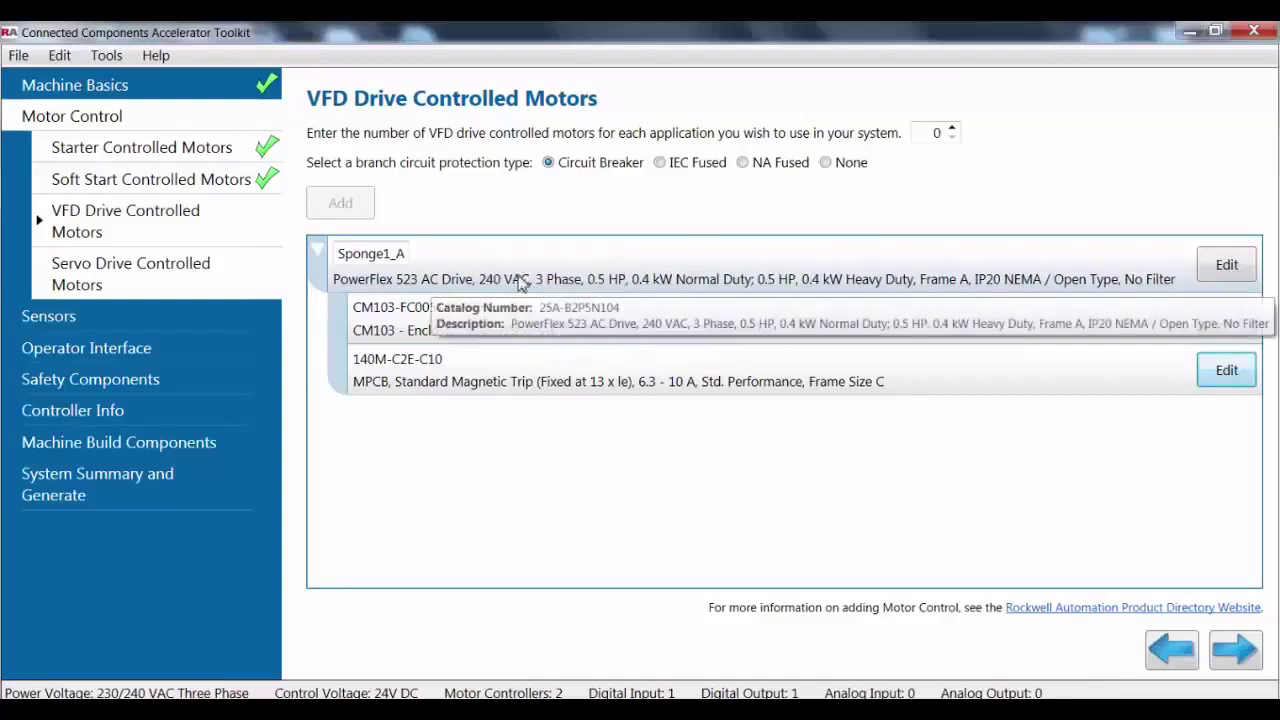
{"action": "right_click", "coordinate": [506, 260]}
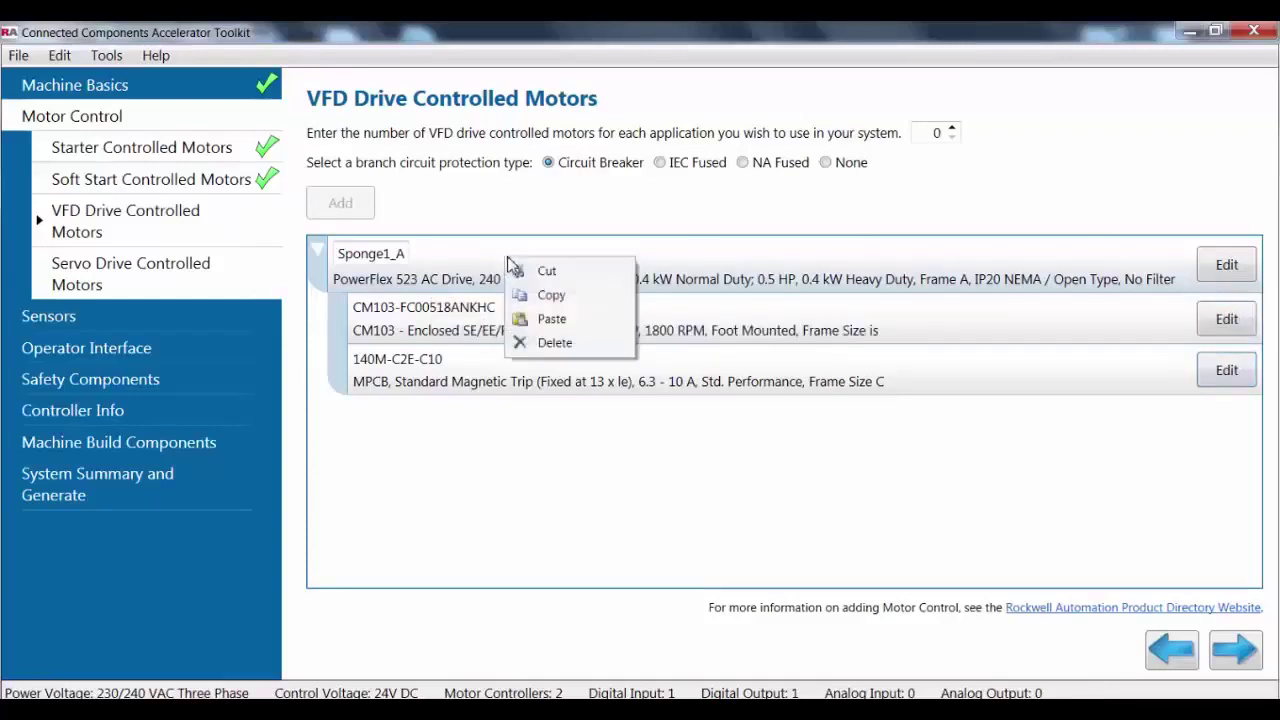
{"action": "left_click", "coordinate": [547, 322]}
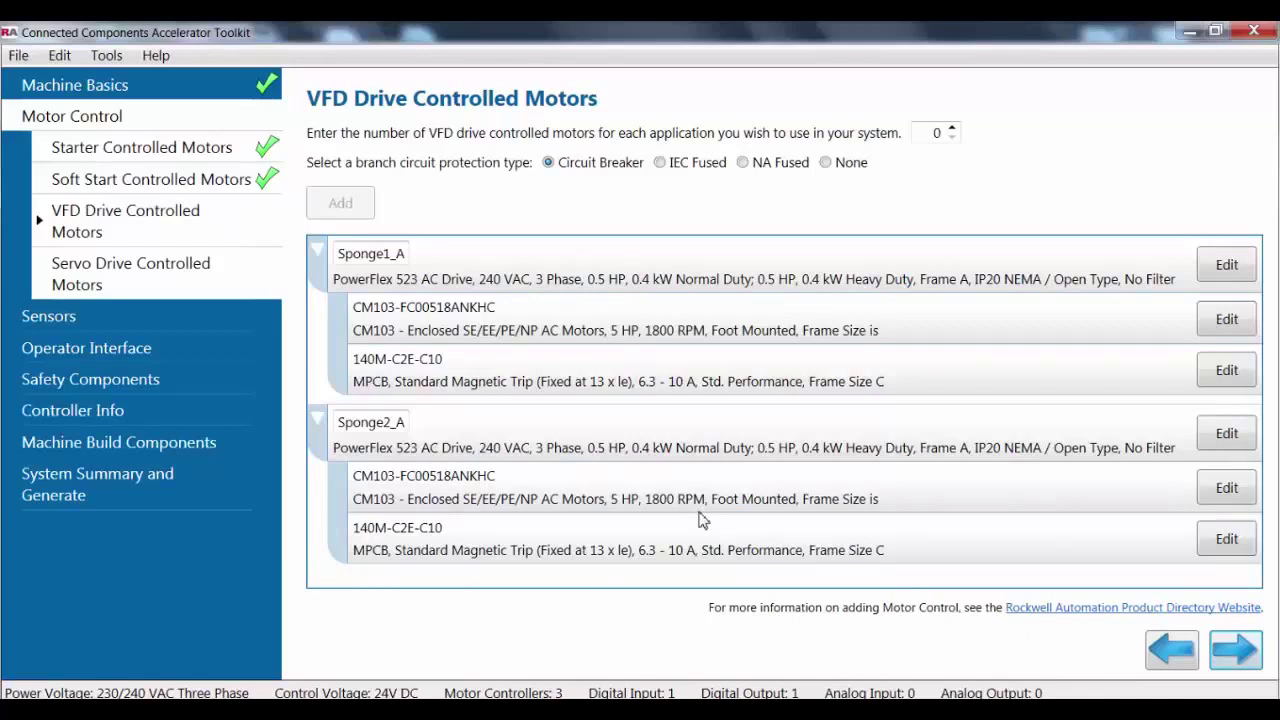
- Rename the duplicated VFD drive as Separator
{"action": "mouse_move", "coordinate": [357, 437]}
{"action": "left_click_drag", "start_coordinate": [338, 423], "coordinate": [414, 428]}
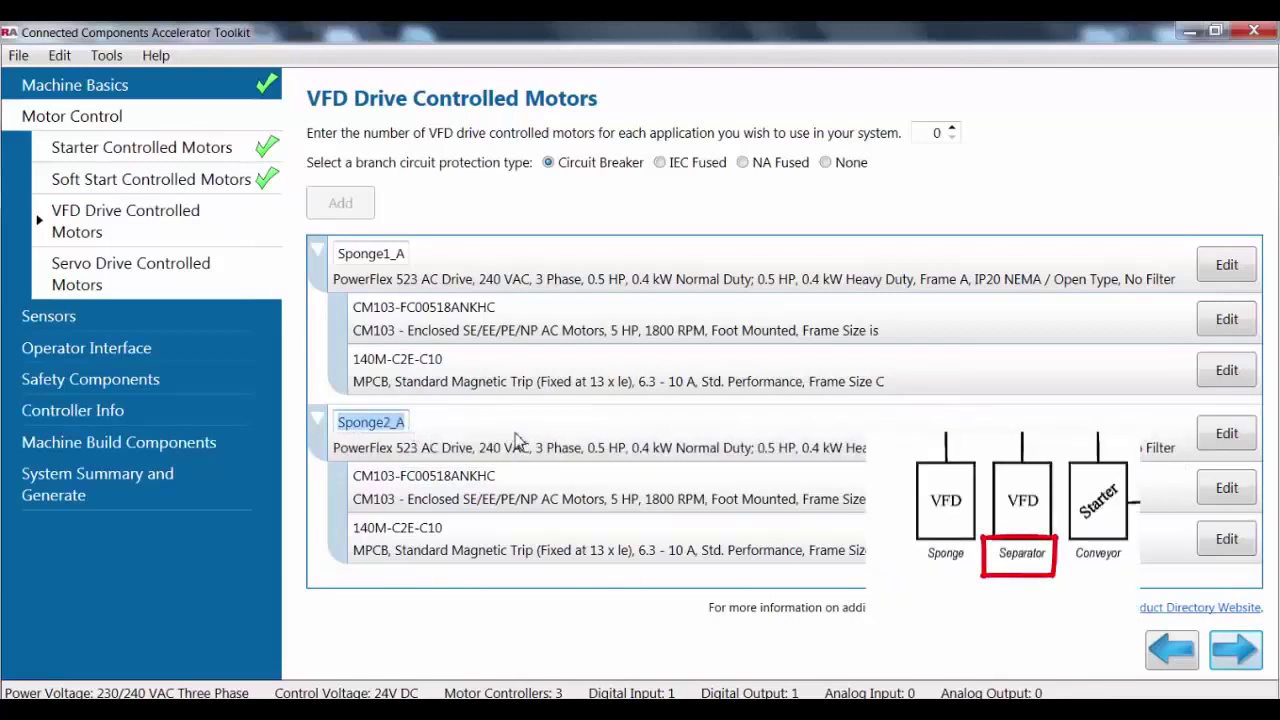
{"action": "type", "text": "Separat"}
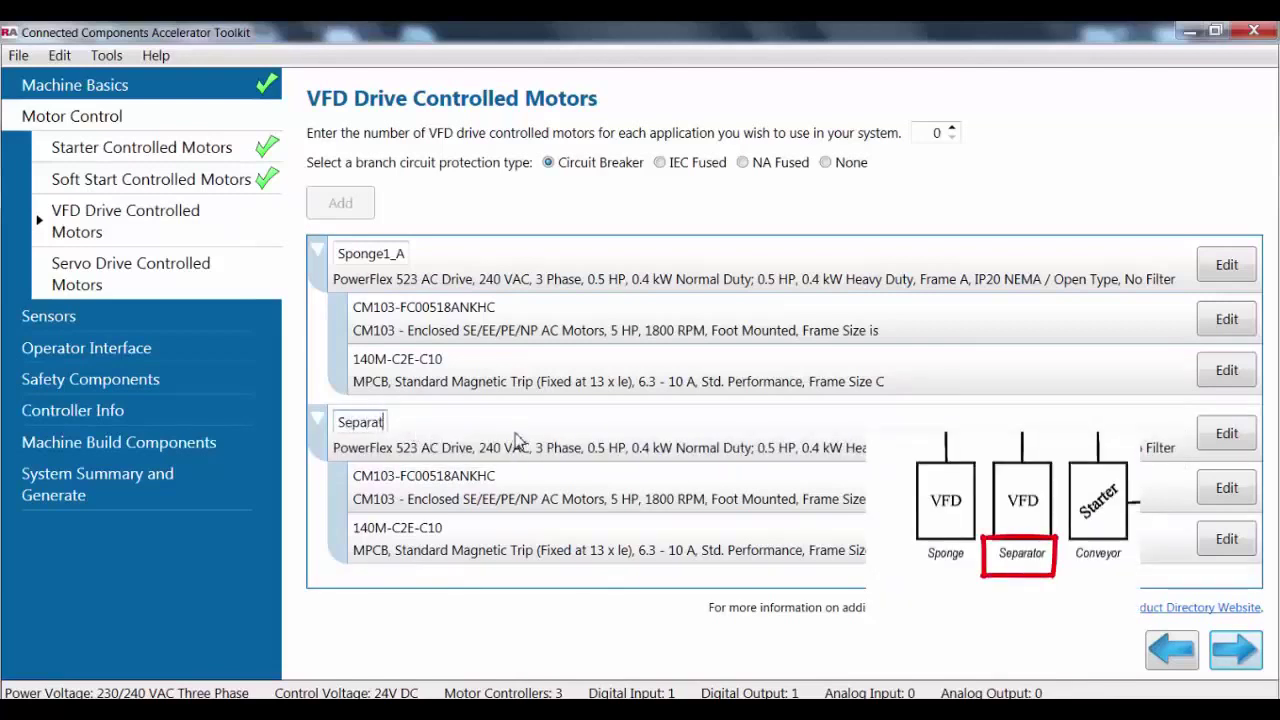
{"action": "type", "text": "or"}
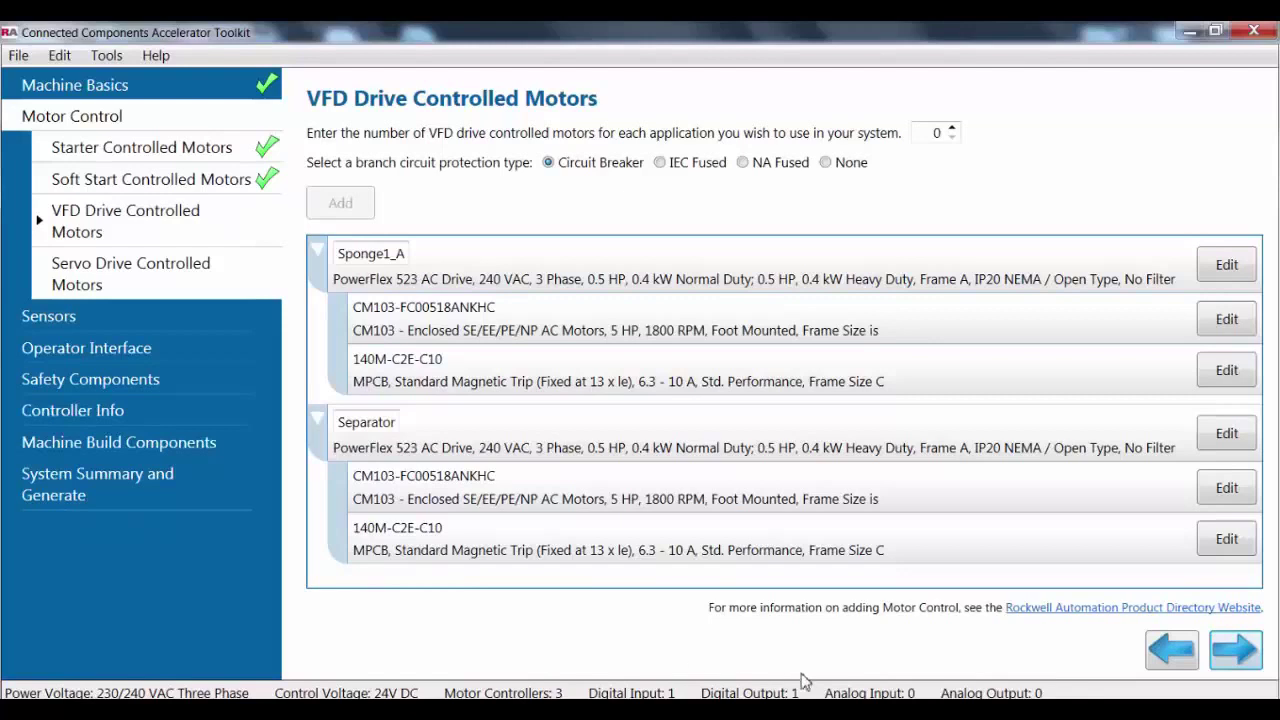
- Skip the servo drive controlled motors and go on to the photoelectric sensors
{"action": "left_click", "coordinate": [1240, 652]}
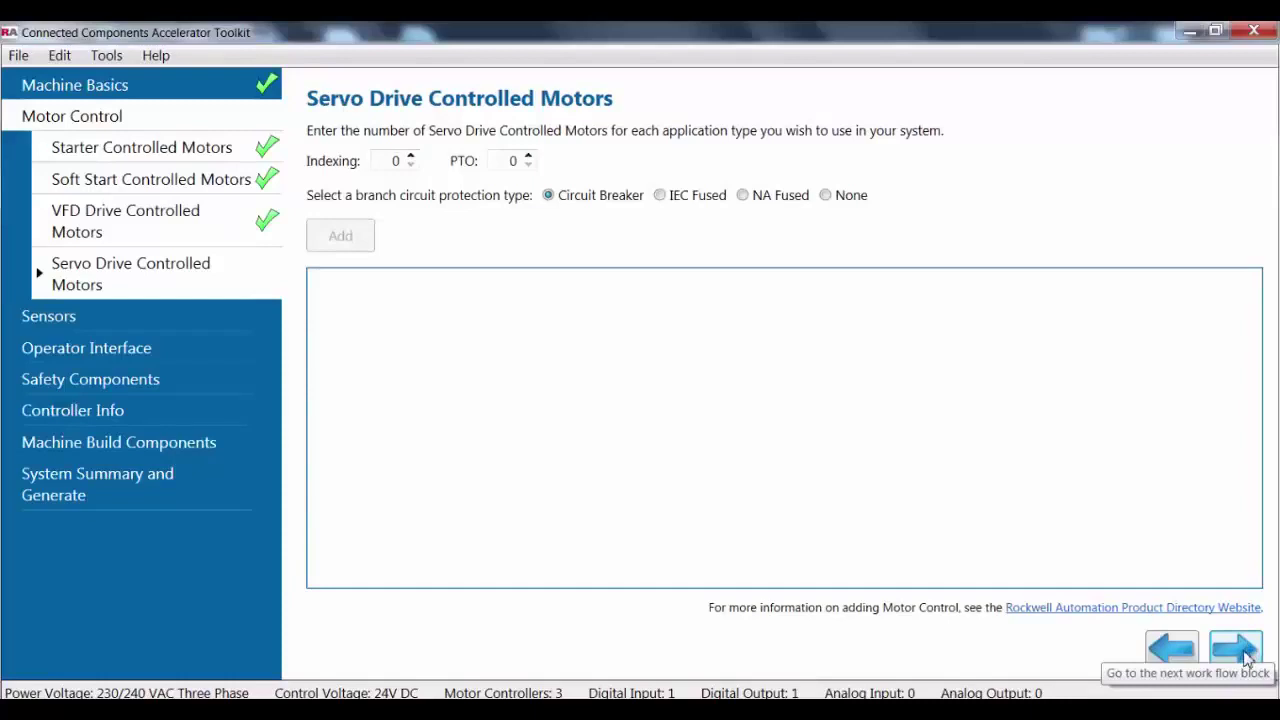
{"action": "left_click", "coordinate": [1240, 652]}
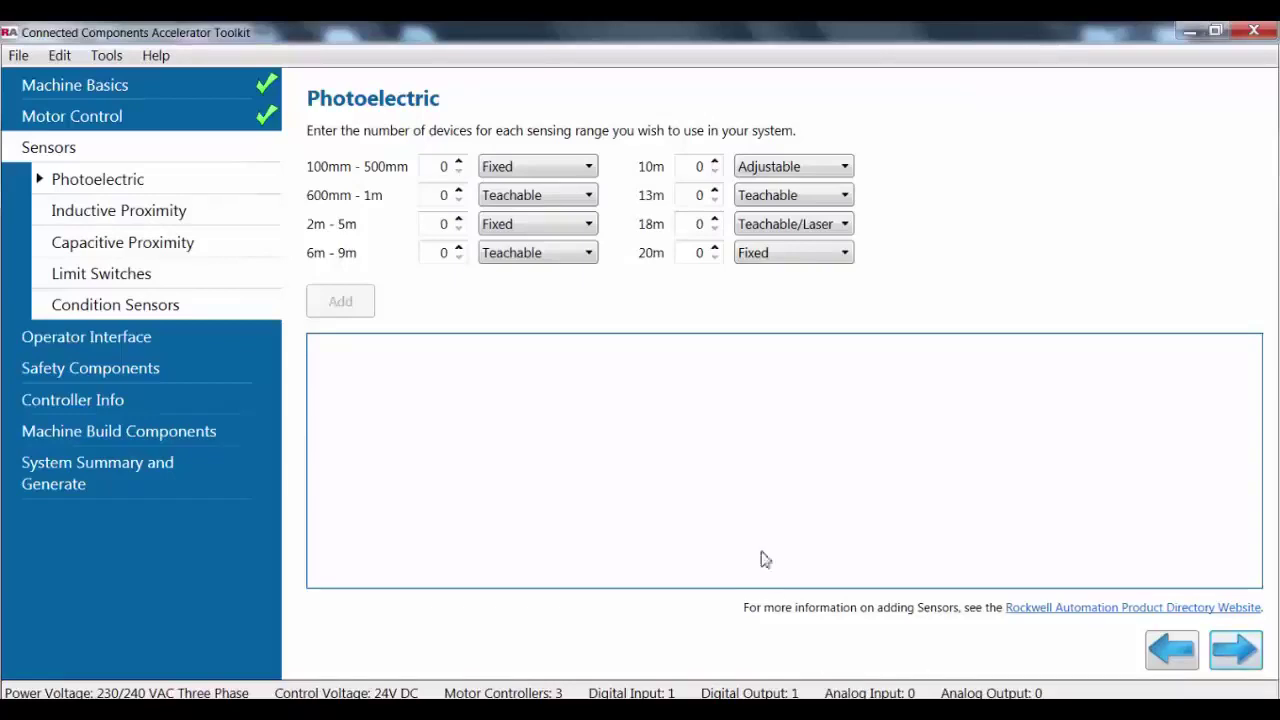
- Examine the sensing type choices offered for the 100mm - 500mm, 600mm - 1m and 2m - 5m photoelectric ranges
{"action": "left_click", "coordinate": [596, 224]}
{"action": "left_click", "coordinate": [586, 246]}
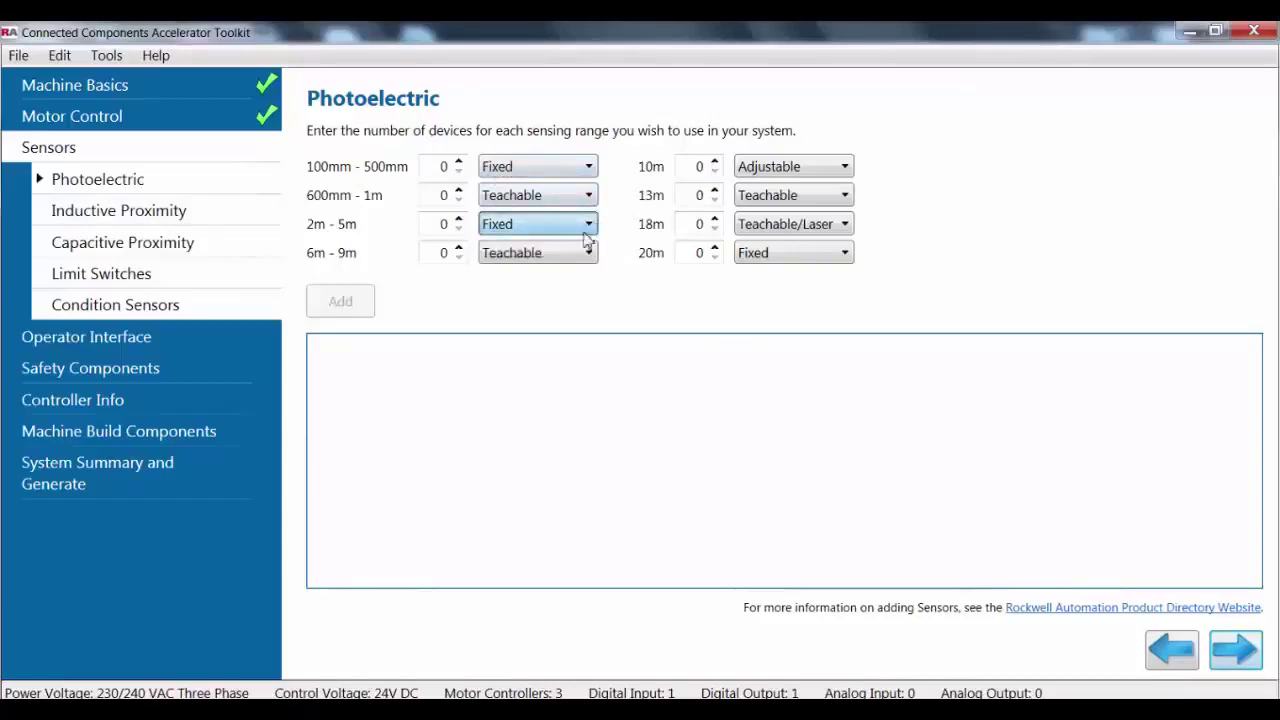
{"action": "left_click", "coordinate": [588, 195]}
{"action": "left_click", "coordinate": [592, 166]}
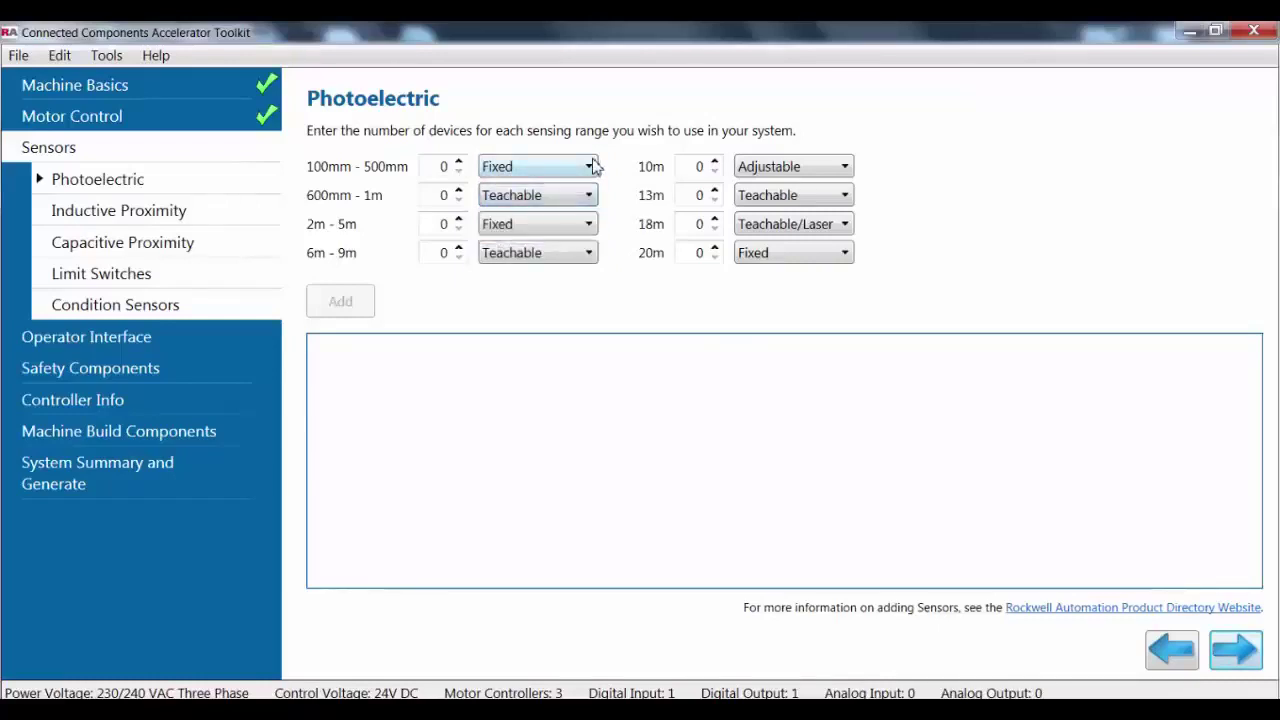
{"action": "left_click", "coordinate": [594, 166]}
{"action": "left_click", "coordinate": [594, 166]}
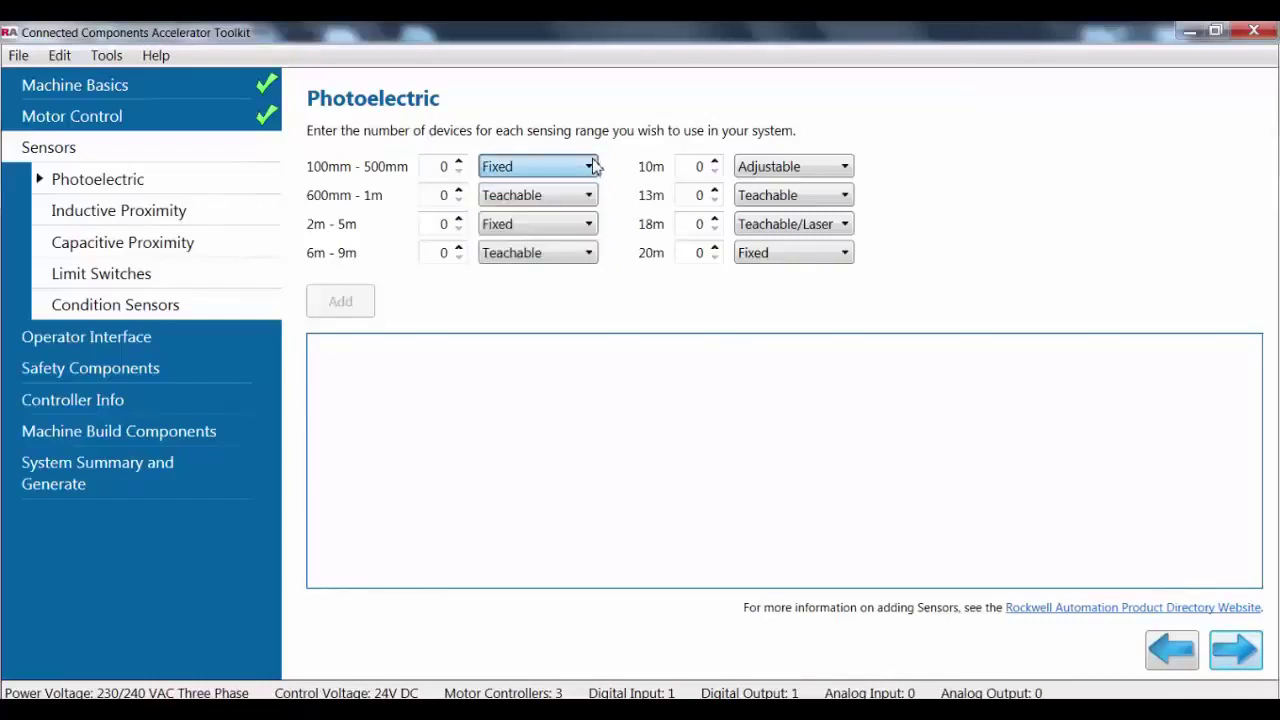
{"action": "left_click", "coordinate": [590, 224]}
{"action": "left_click", "coordinate": [578, 246]}
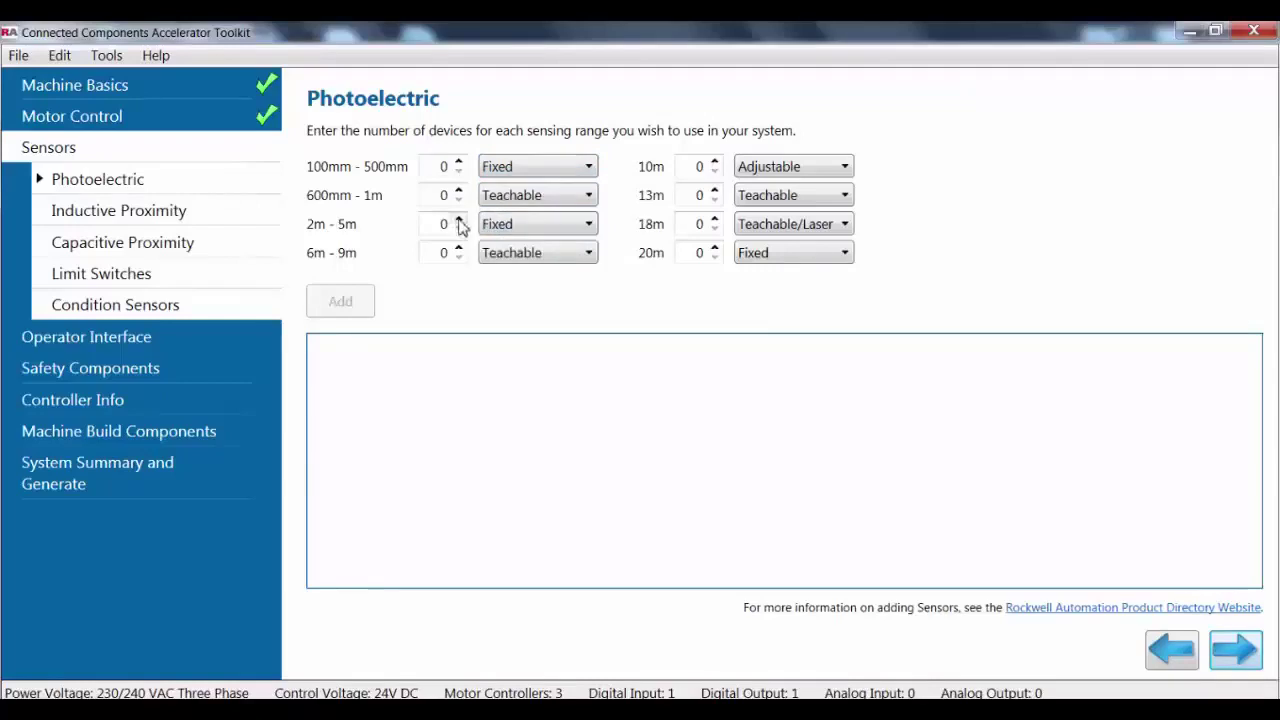
- Add one photoelectric sensor for the 2m - 5m range with the Fixed sensing type
{"action": "left_click", "coordinate": [458, 218]}
{"action": "left_click", "coordinate": [343, 302]}
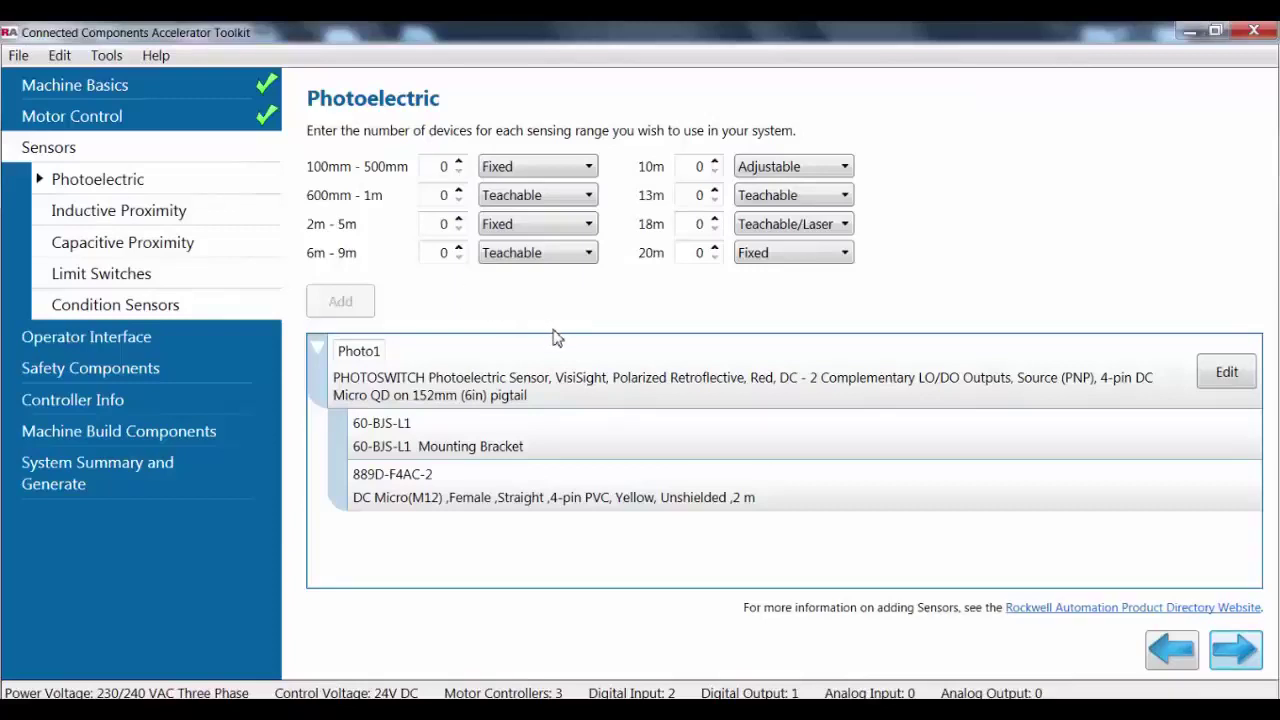
- Examine the photoelectric sensor families on the Rockwell Automation product directory website, then close the web page
{"action": "mouse_move", "coordinate": [615, 387]}
{"action": "left_click", "coordinate": [1138, 608]}
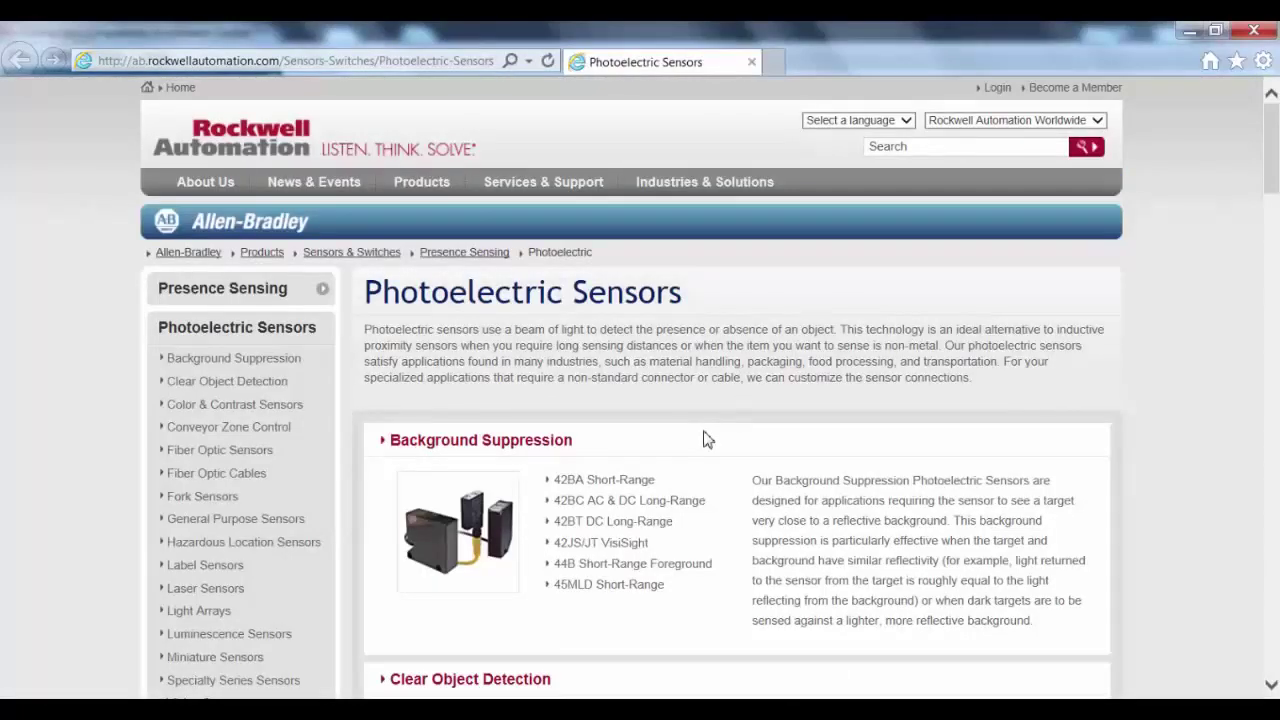
{"action": "scroll", "coordinate": [713, 452], "scroll_direction": "down", "scroll_amount": 4}
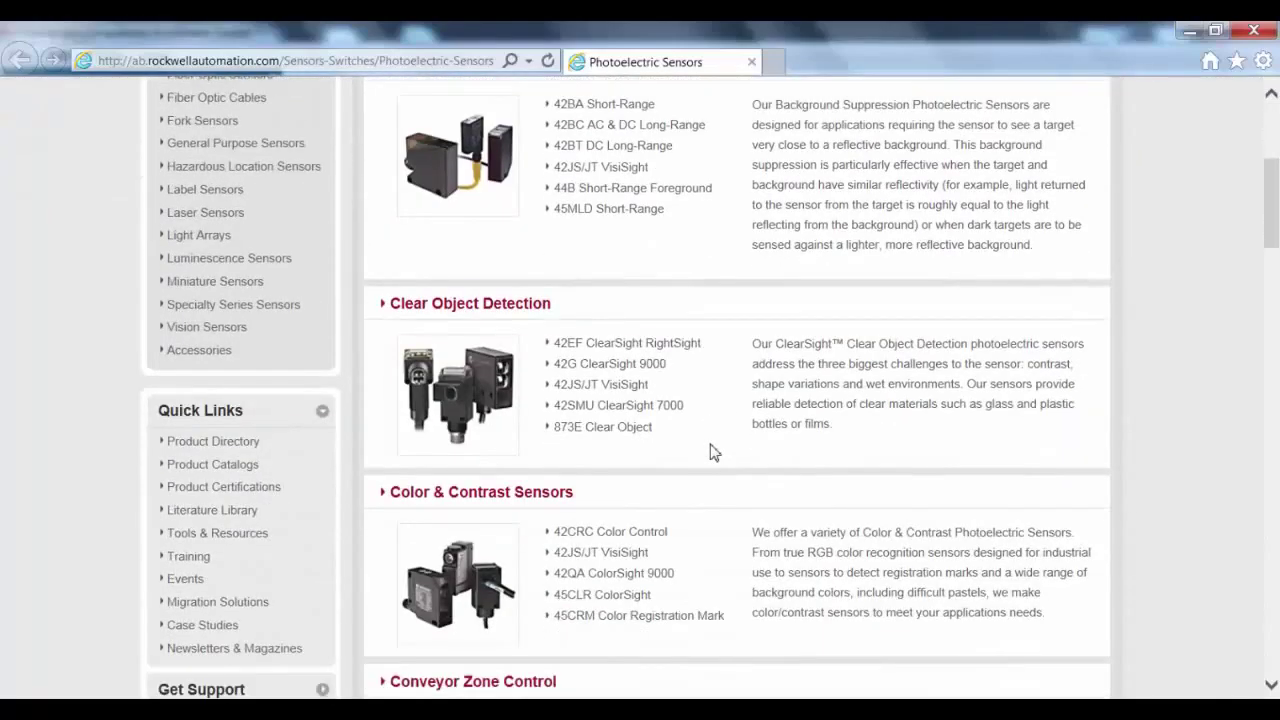
{"action": "scroll", "coordinate": [711, 449], "scroll_direction": "down", "scroll_amount": 7}
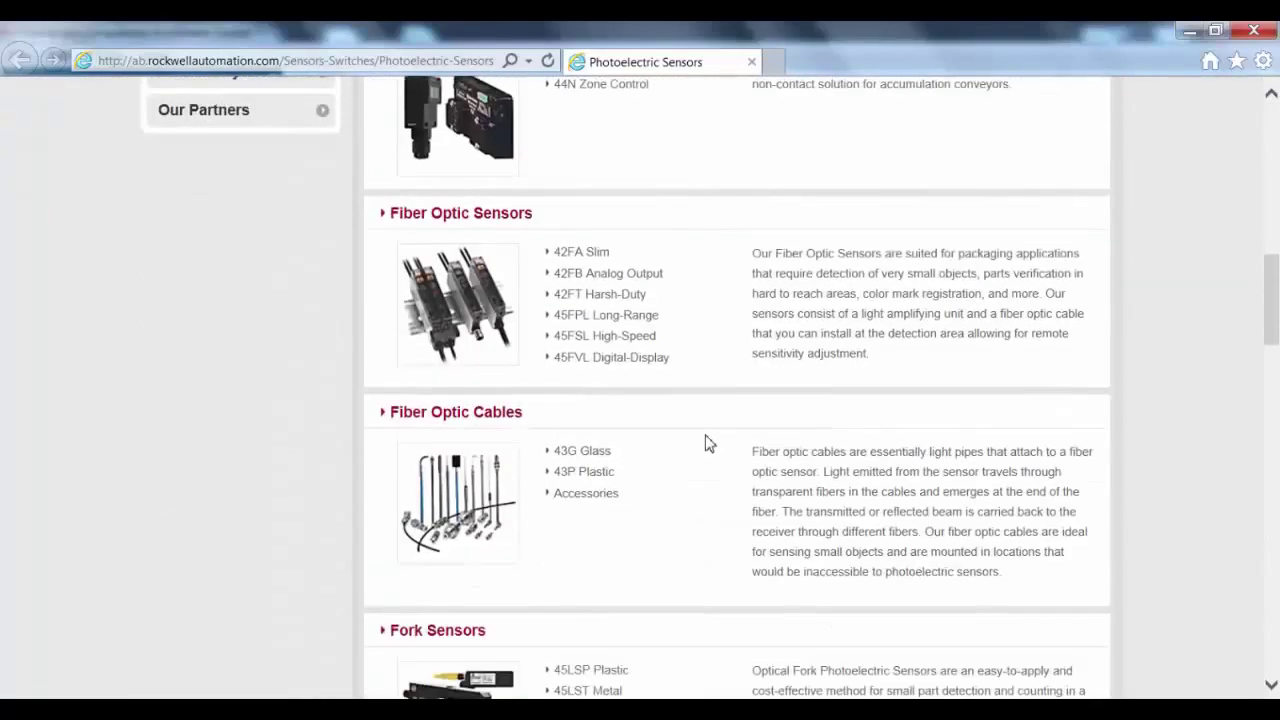
{"action": "scroll", "coordinate": [708, 443], "scroll_direction": "down", "scroll_amount": 4}
{"action": "scroll", "coordinate": [708, 445], "scroll_direction": "down", "scroll_amount": 4}
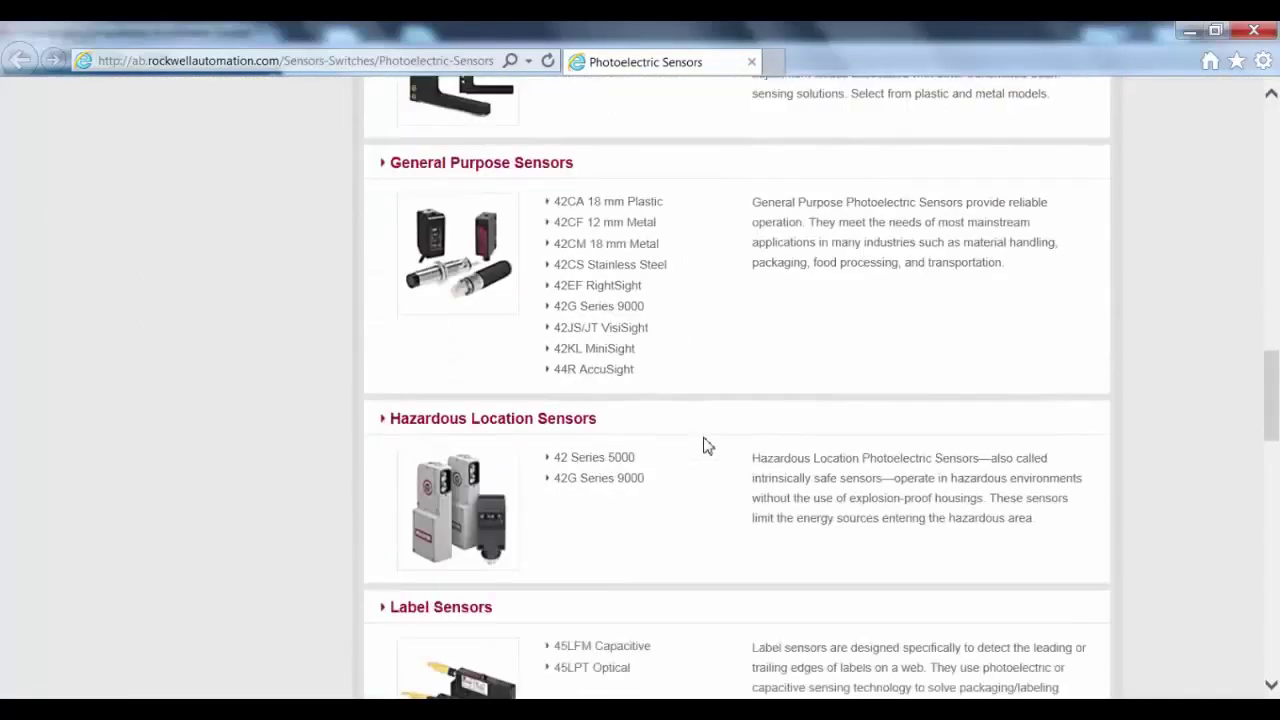
{"action": "scroll", "coordinate": [705, 447], "scroll_direction": "down", "scroll_amount": 3}
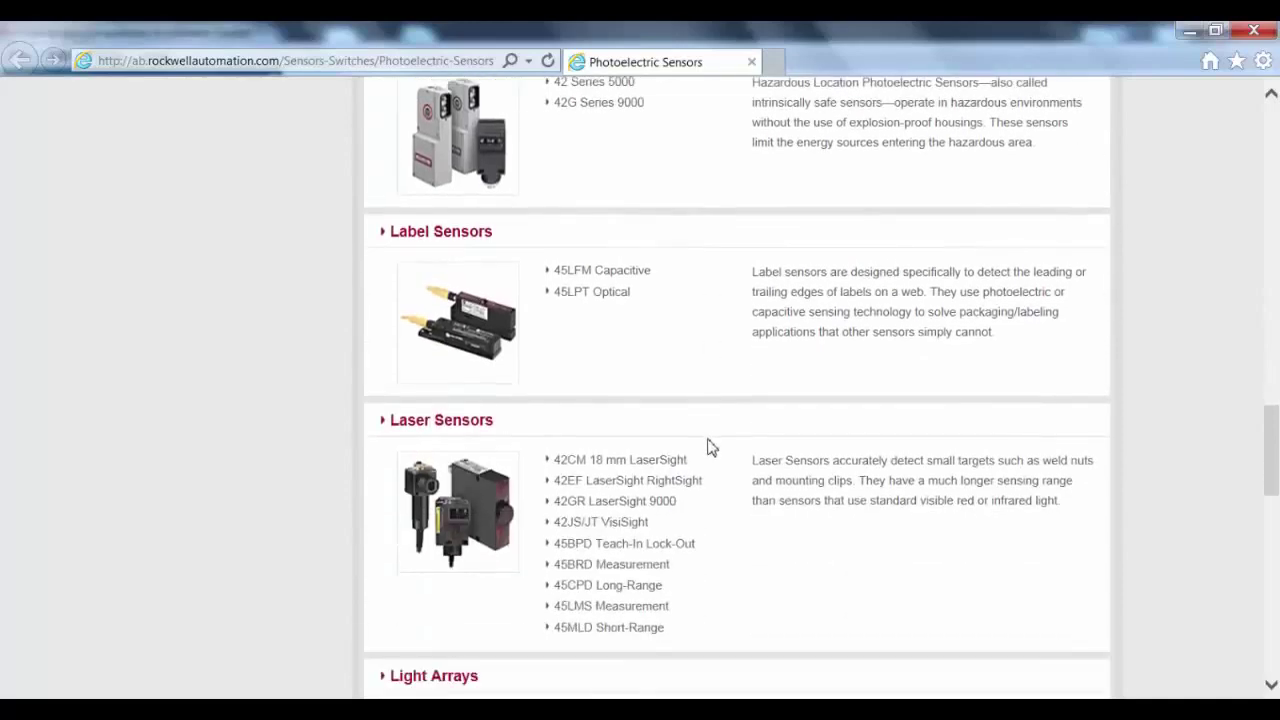
{"action": "scroll", "coordinate": [713, 450], "scroll_direction": "down", "scroll_amount": 2}
{"action": "scroll", "coordinate": [711, 455], "scroll_direction": "down", "scroll_amount": 4}
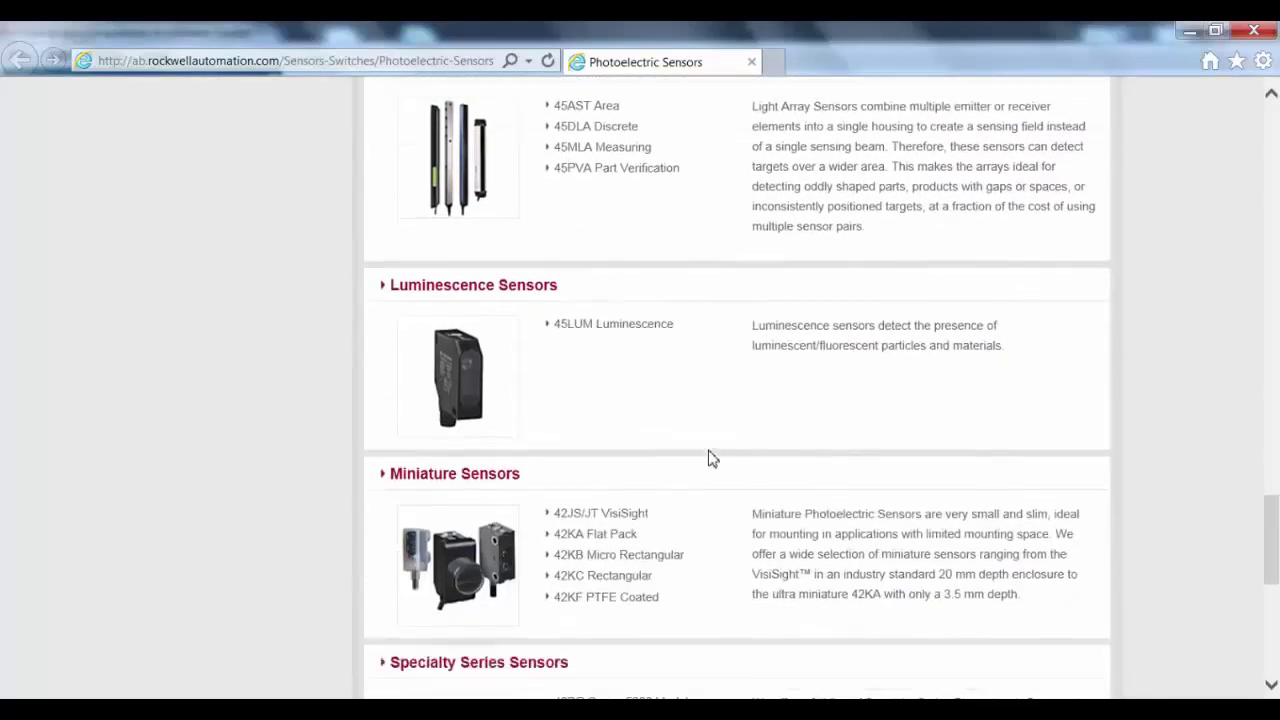
{"action": "scroll", "coordinate": [708, 460], "scroll_direction": "up", "scroll_amount": 20}
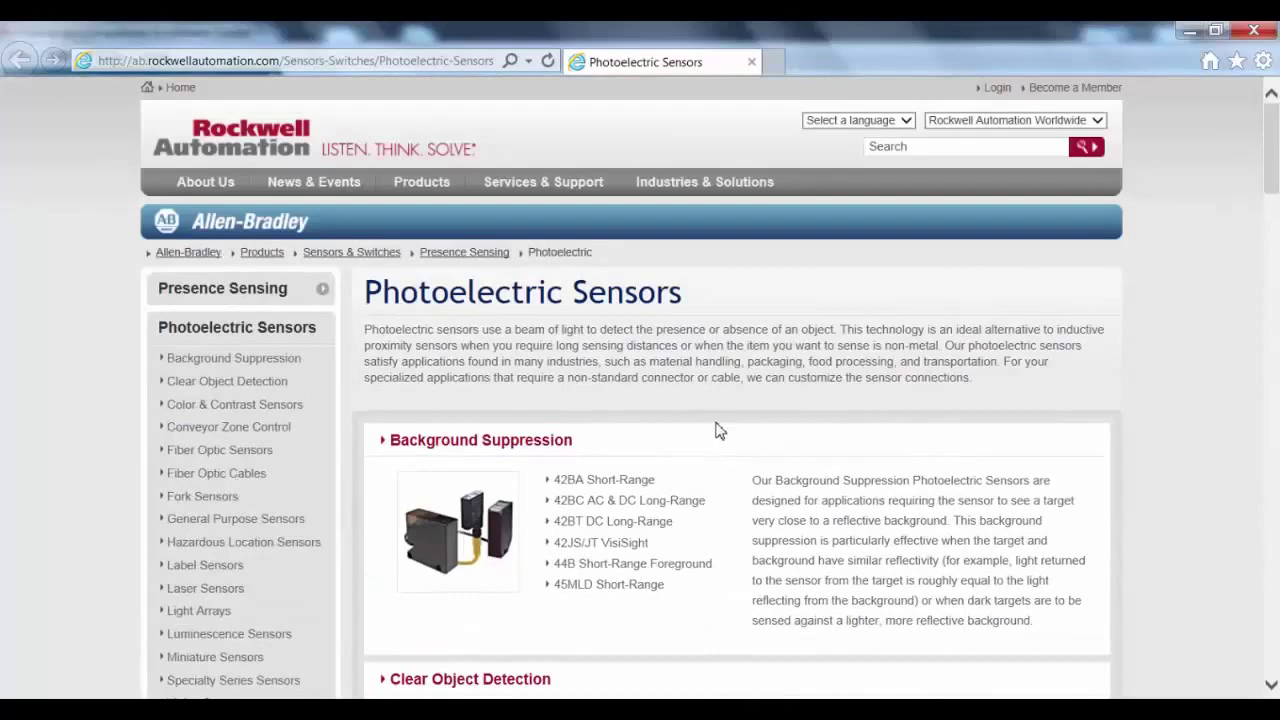
{"action": "left_click", "coordinate": [1272, 31]}
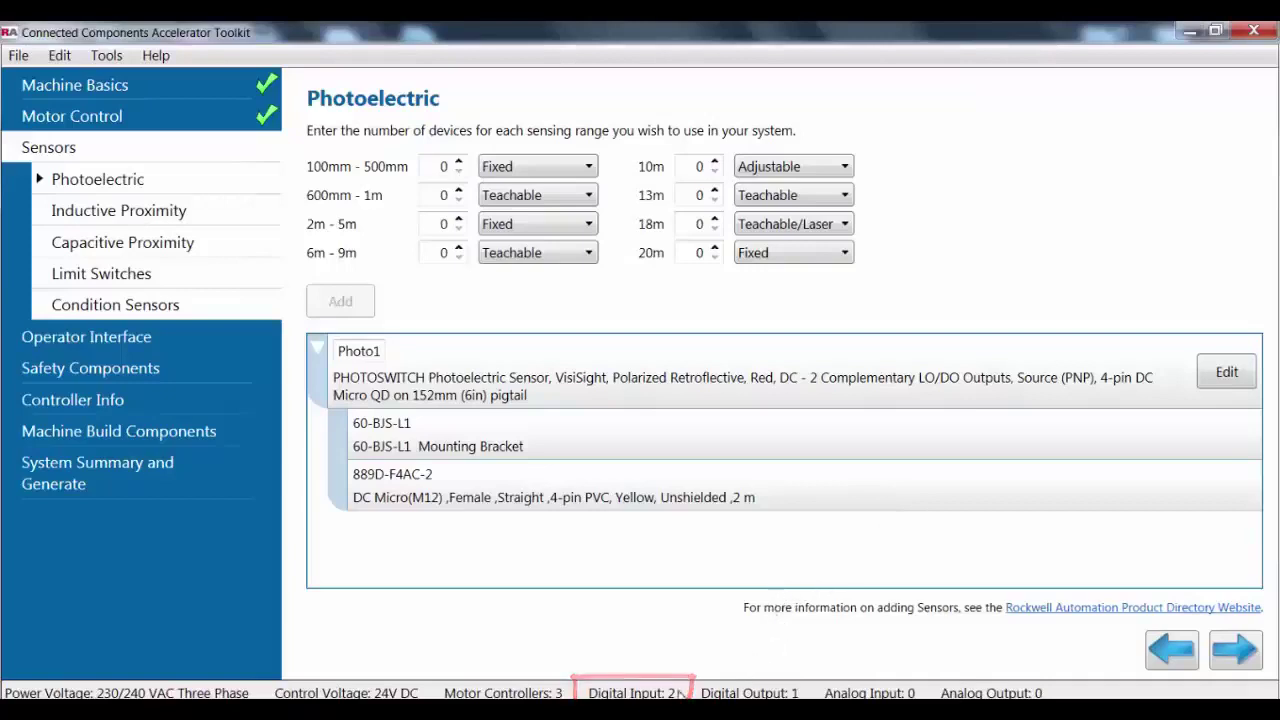
- Add one capacitive proximity sensor with a 5mm sensing range
{"action": "mouse_move", "coordinate": [700, 690]}
{"action": "left_click", "coordinate": [165, 244]}
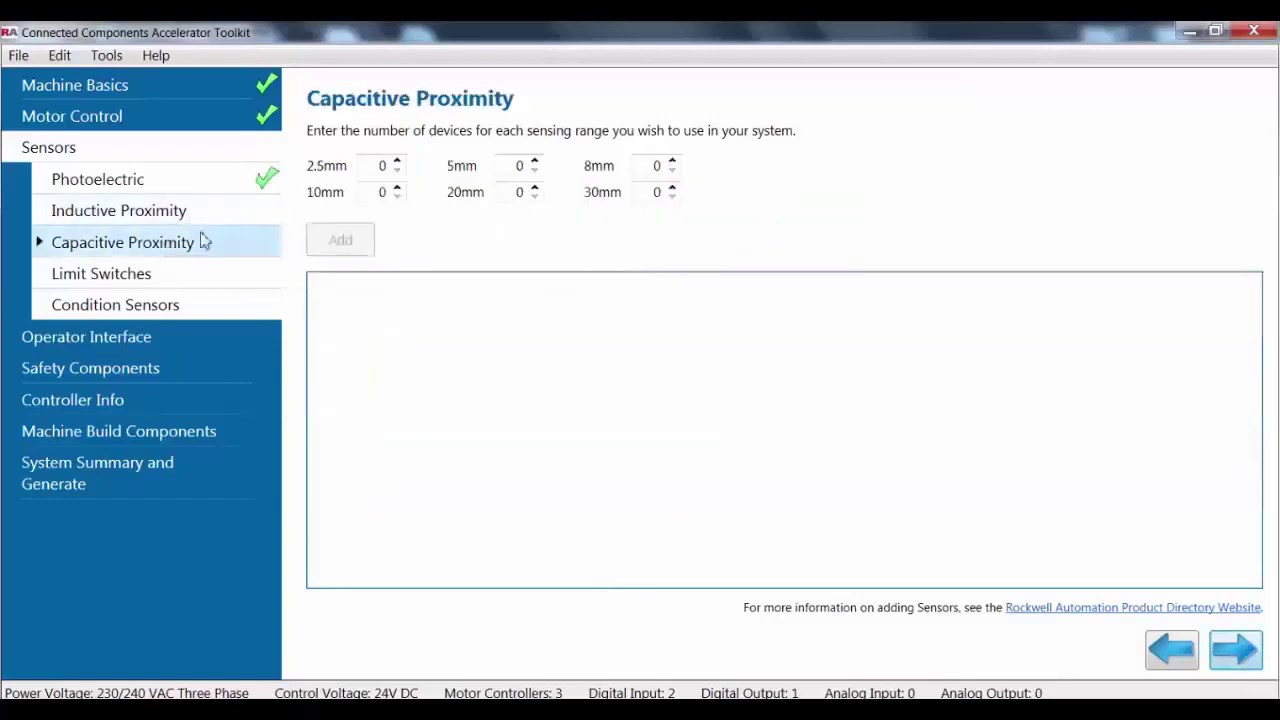
{"action": "left_click", "coordinate": [535, 161]}
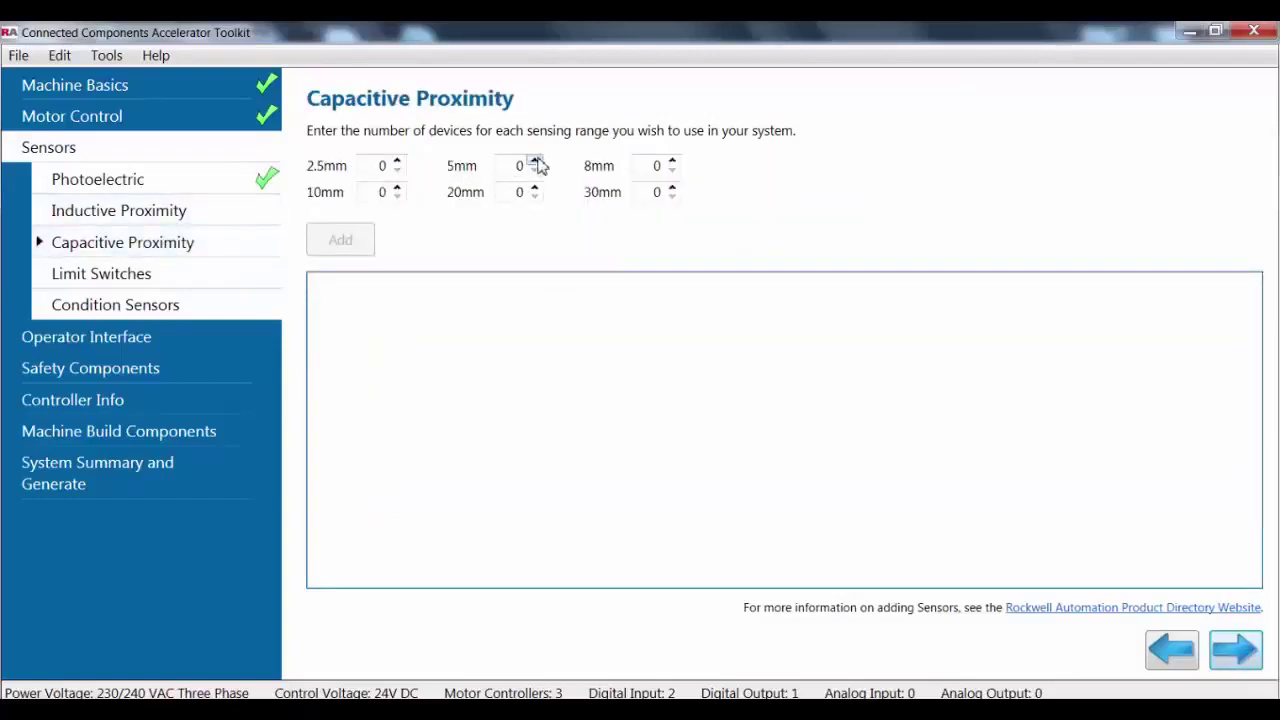
{"action": "left_click", "coordinate": [352, 241]}
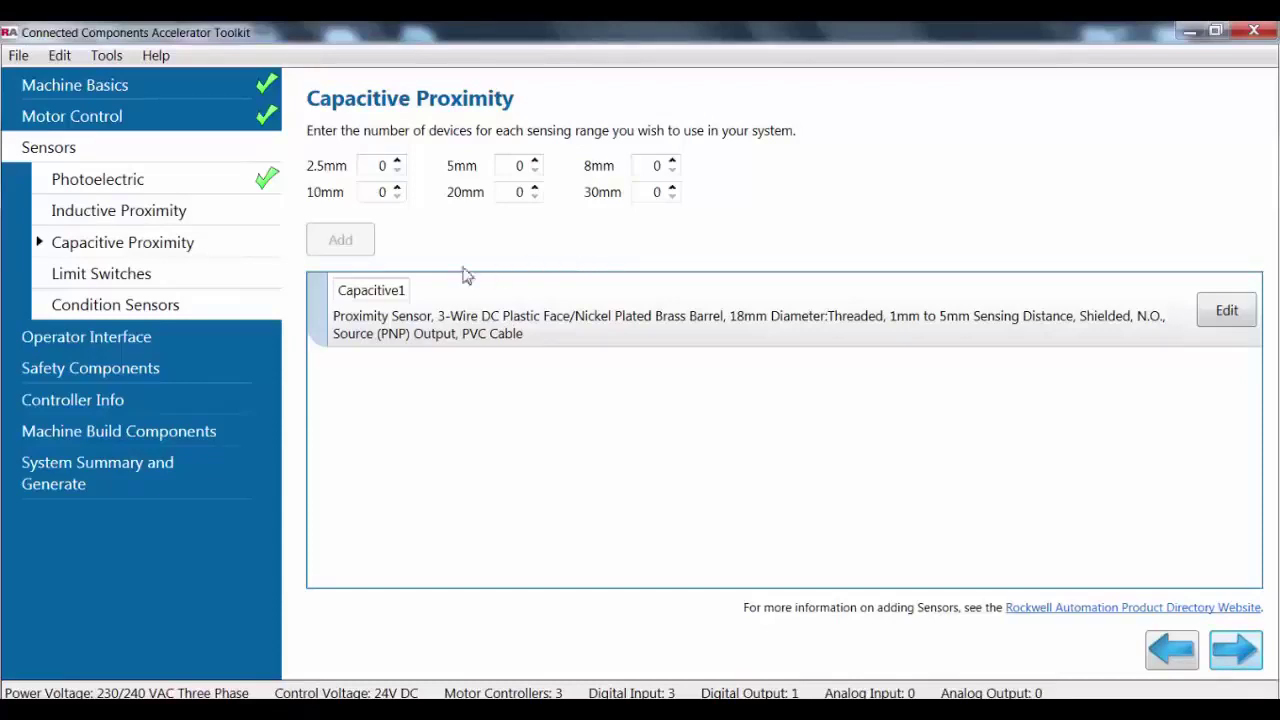
- In the operator interfaces, delete the serial-cable HMI and add a 4" color HMI with an Ethernet connector cable
{"action": "left_click", "coordinate": [263, 338]}
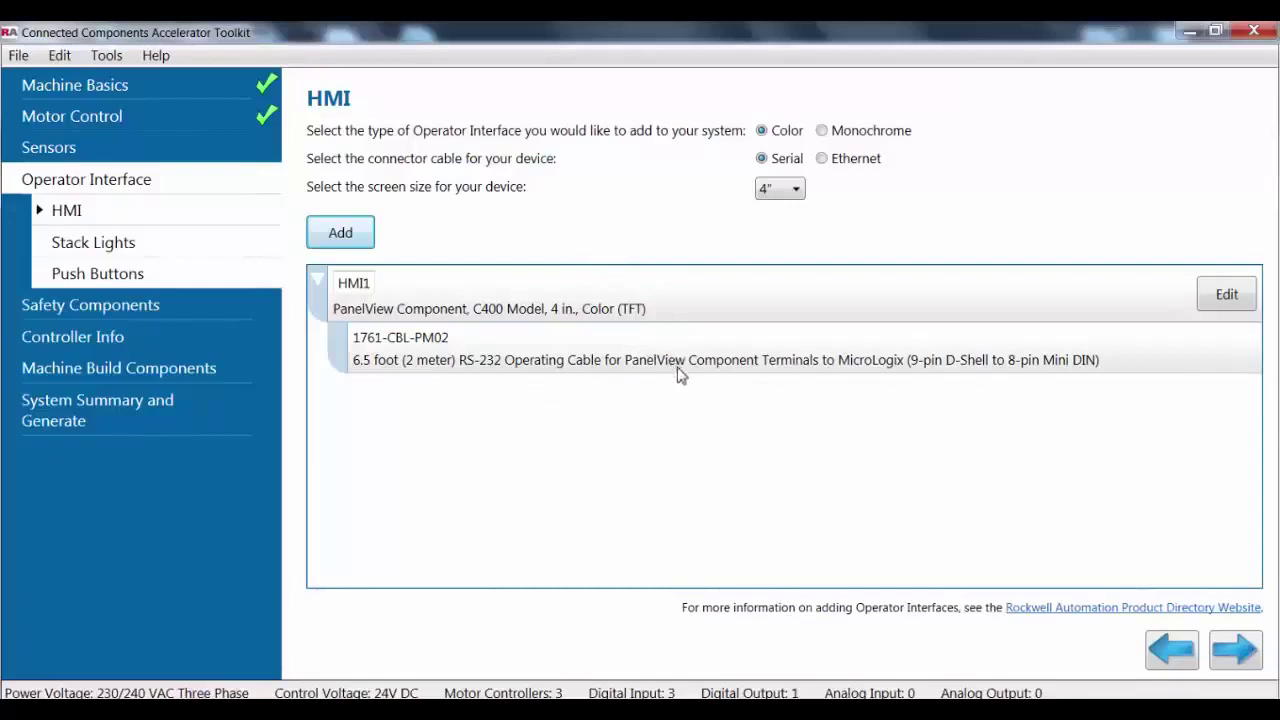
{"action": "right_click", "coordinate": [714, 302]}
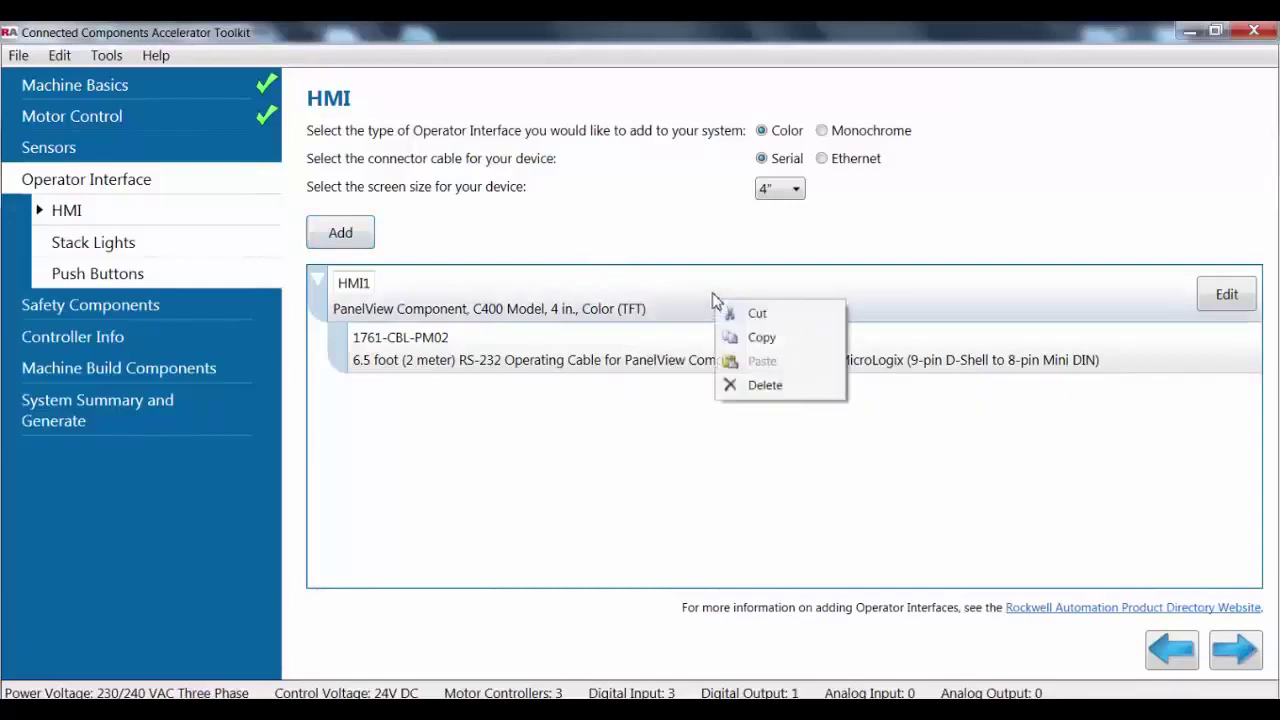
{"action": "left_click", "coordinate": [751, 386]}
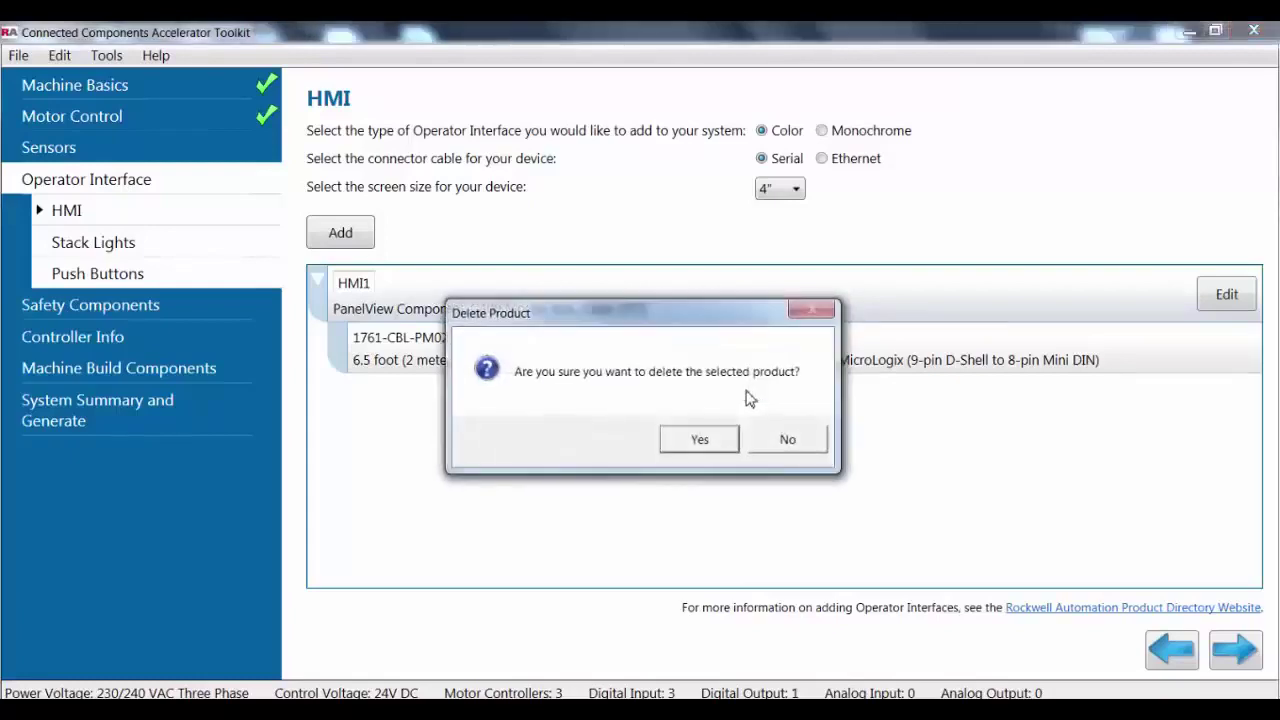
{"action": "left_click", "coordinate": [707, 449]}
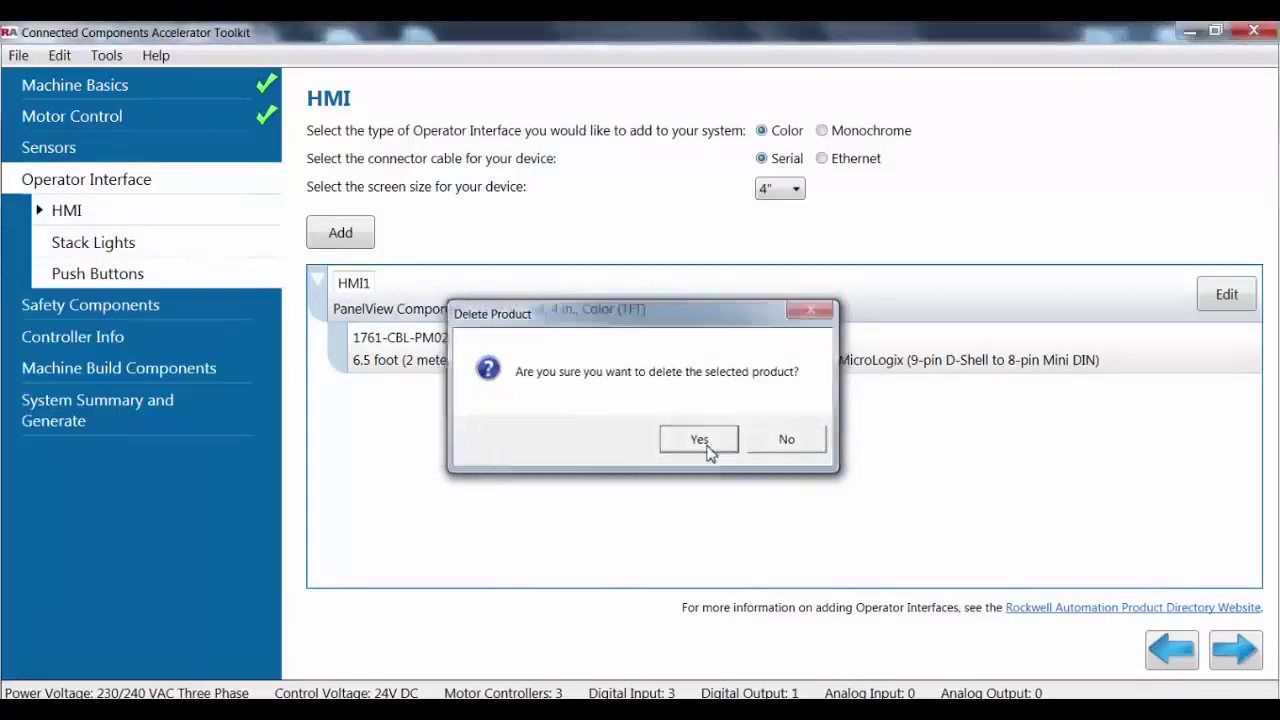
{"action": "left_click", "coordinate": [823, 159]}
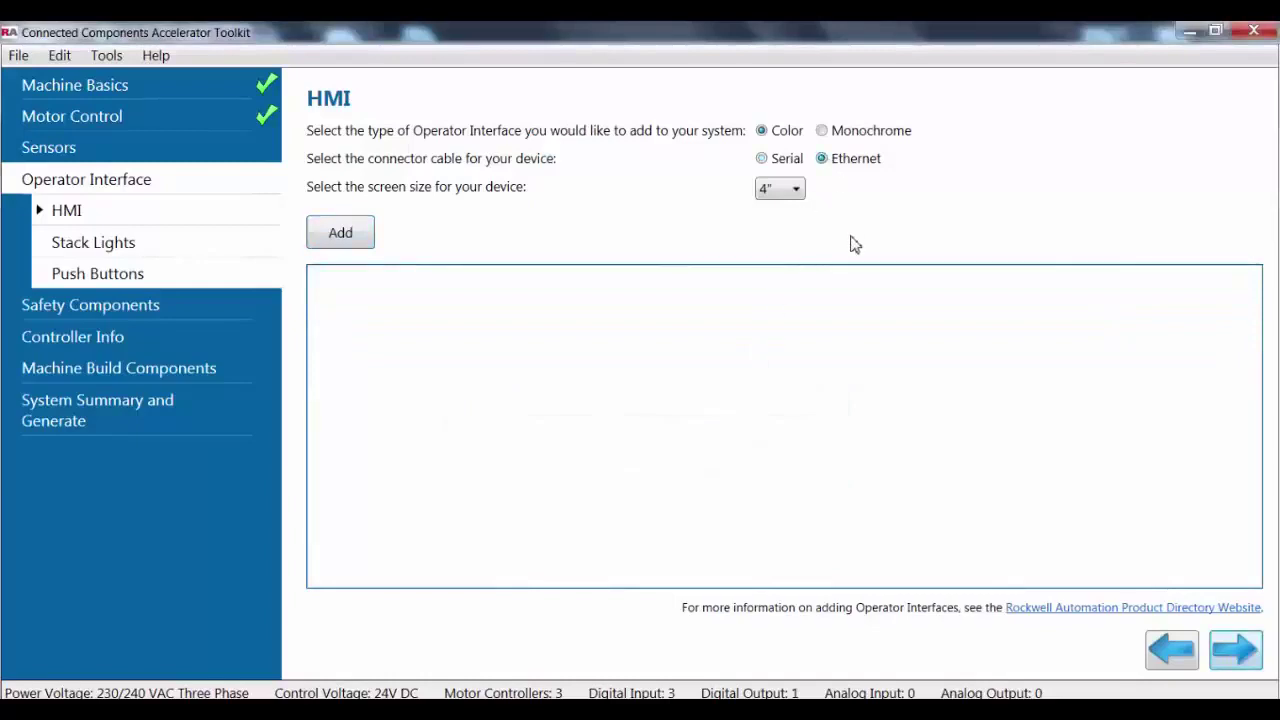
{"action": "left_click", "coordinate": [341, 232]}
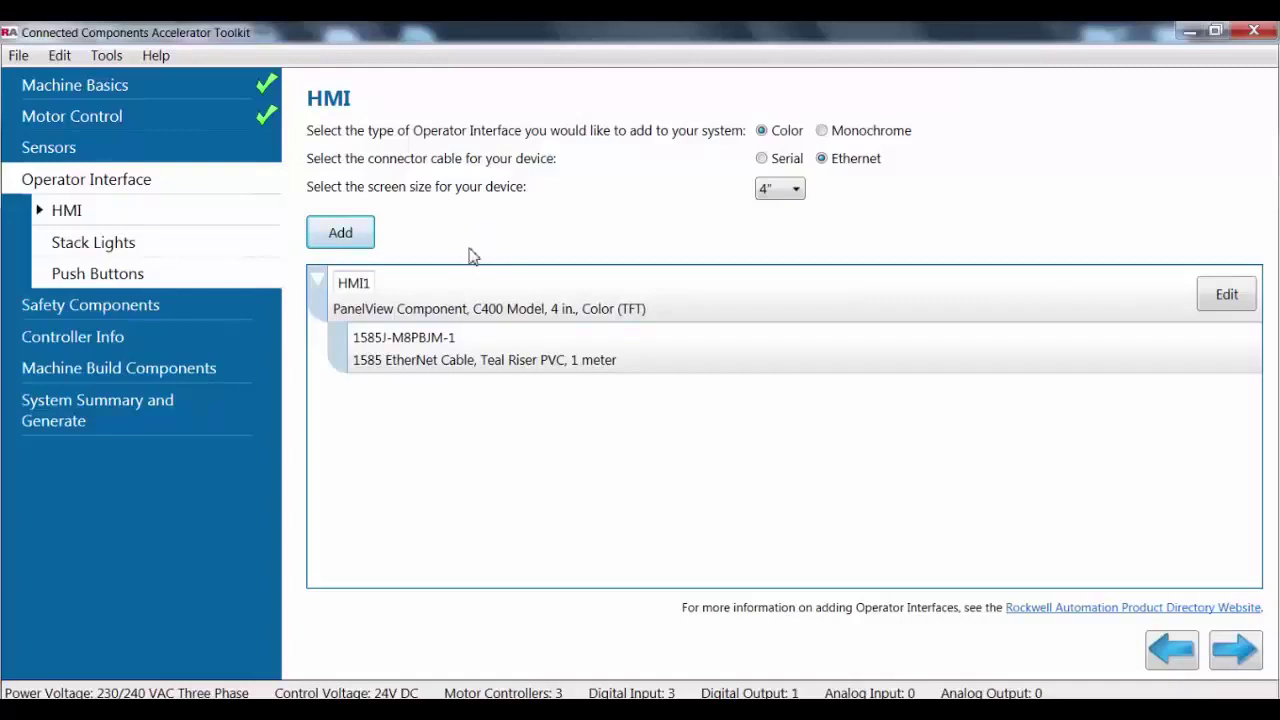
- Add one START push button with a 22 mm hole size and plastic construction
{"action": "left_click", "coordinate": [115, 276]}
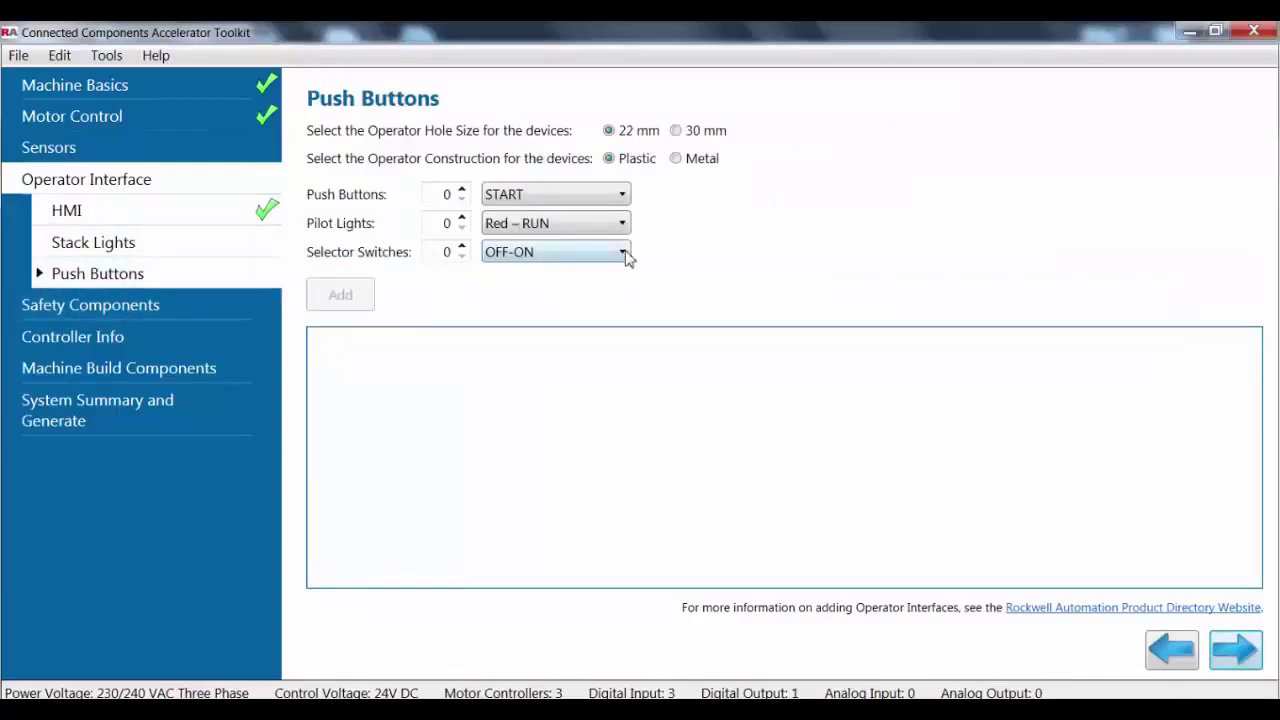
{"action": "left_click", "coordinate": [622, 194]}
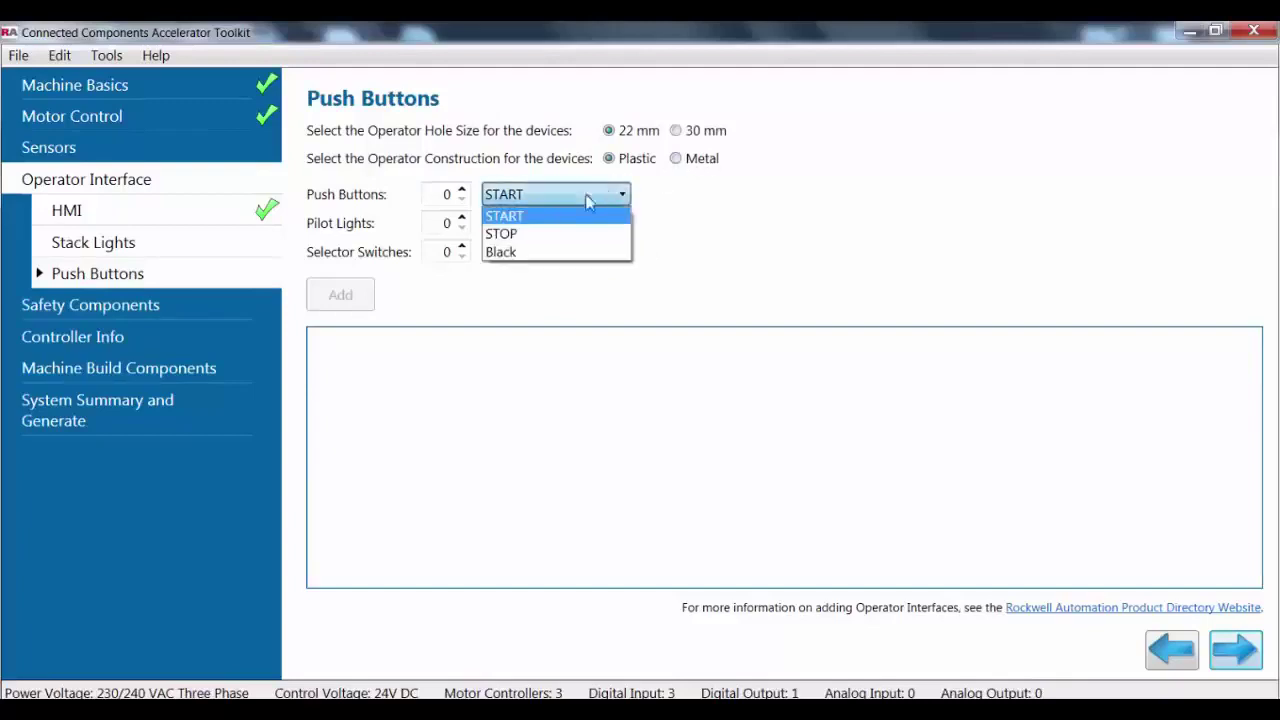
{"action": "left_click", "coordinate": [551, 213]}
{"action": "left_click", "coordinate": [462, 191]}
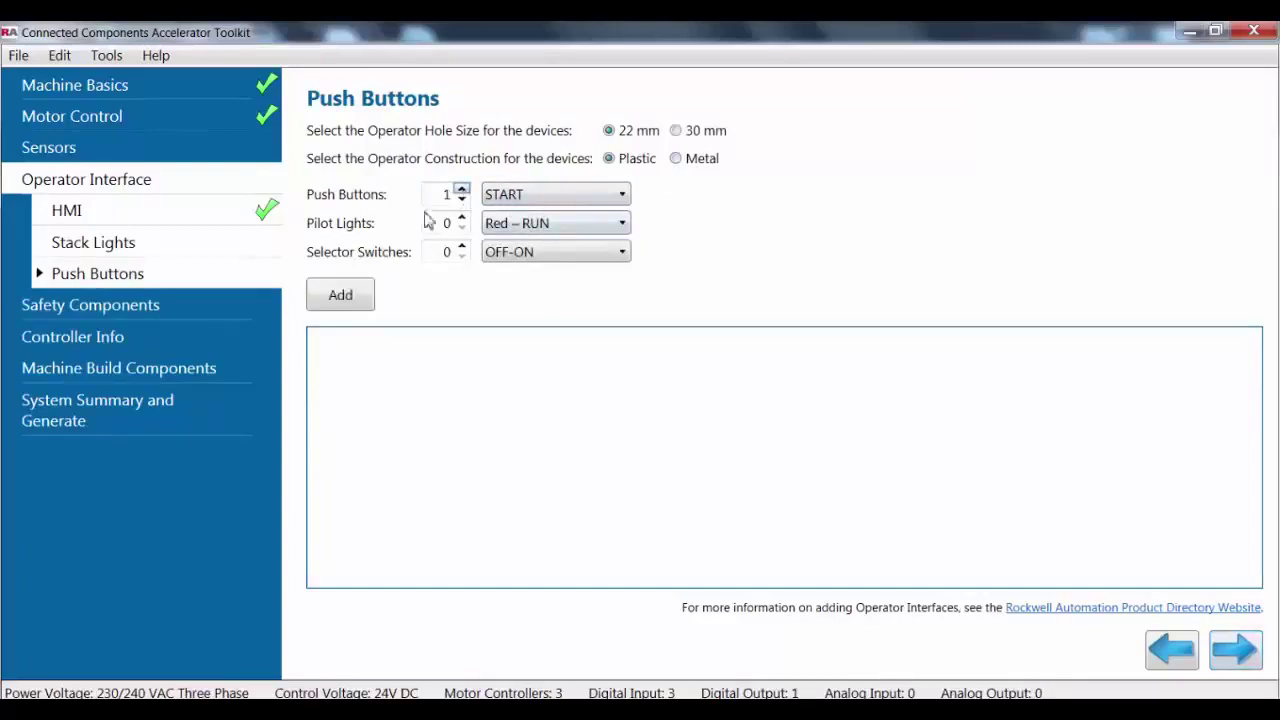
{"action": "left_click", "coordinate": [362, 297]}
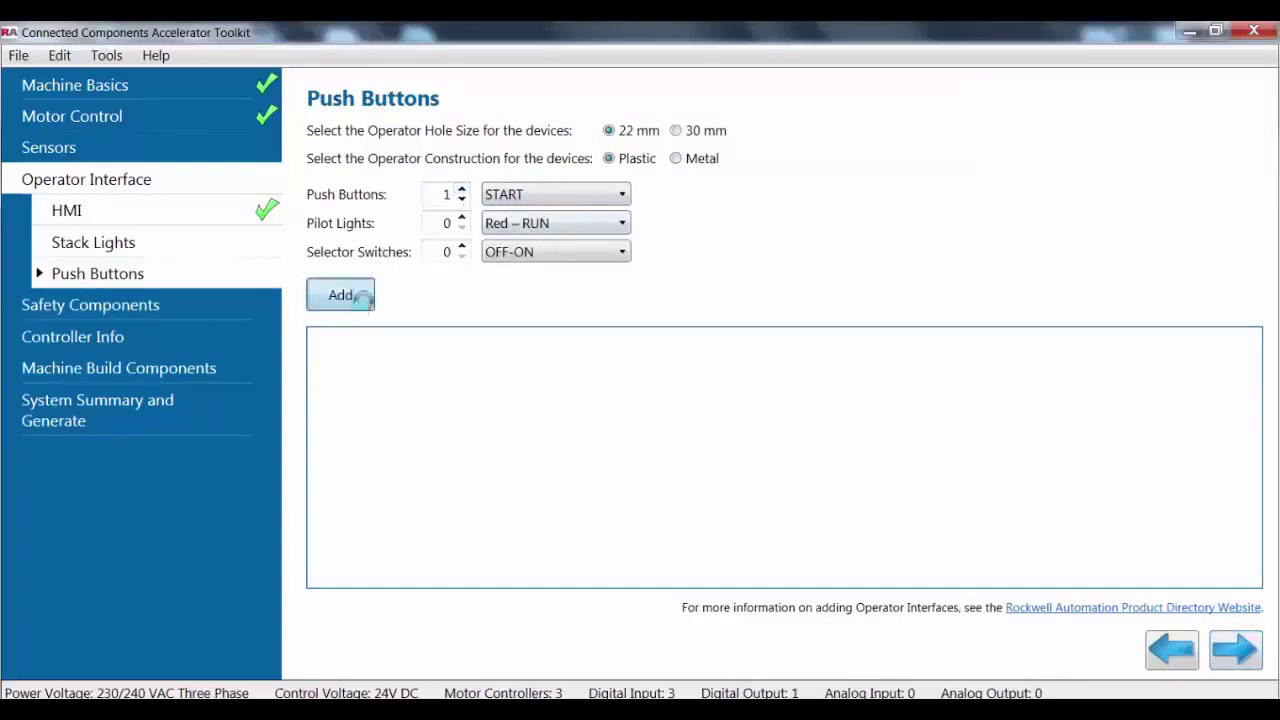
- Add one STOP push button with a 22 mm hole size and plastic construction
{"action": "left_click", "coordinate": [622, 196]}
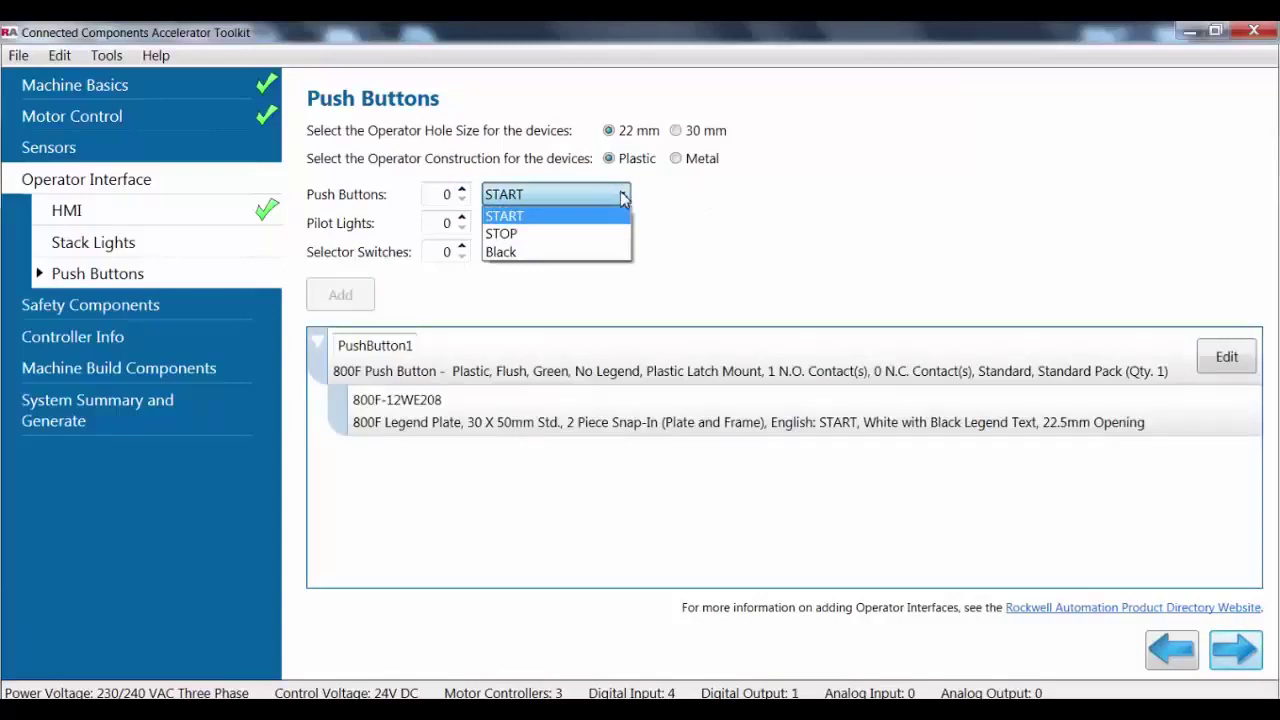
{"action": "left_click", "coordinate": [586, 234]}
{"action": "left_click", "coordinate": [462, 190]}
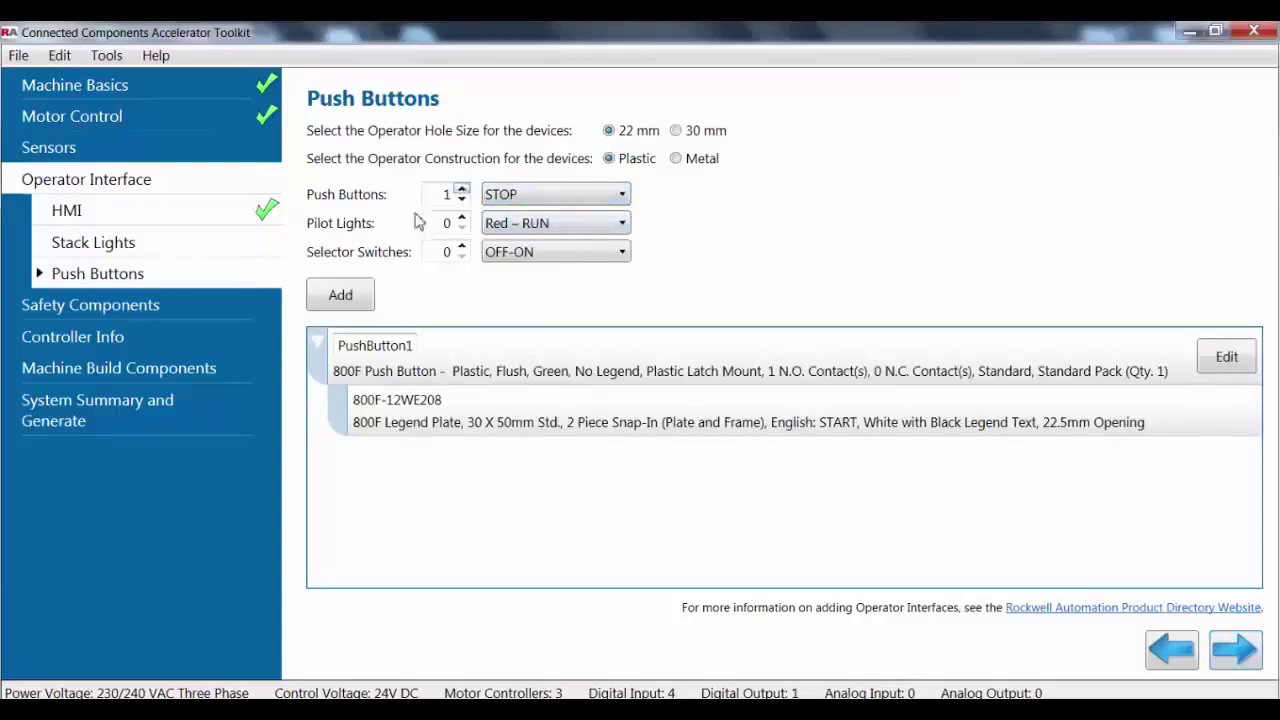
{"action": "left_click", "coordinate": [364, 296]}
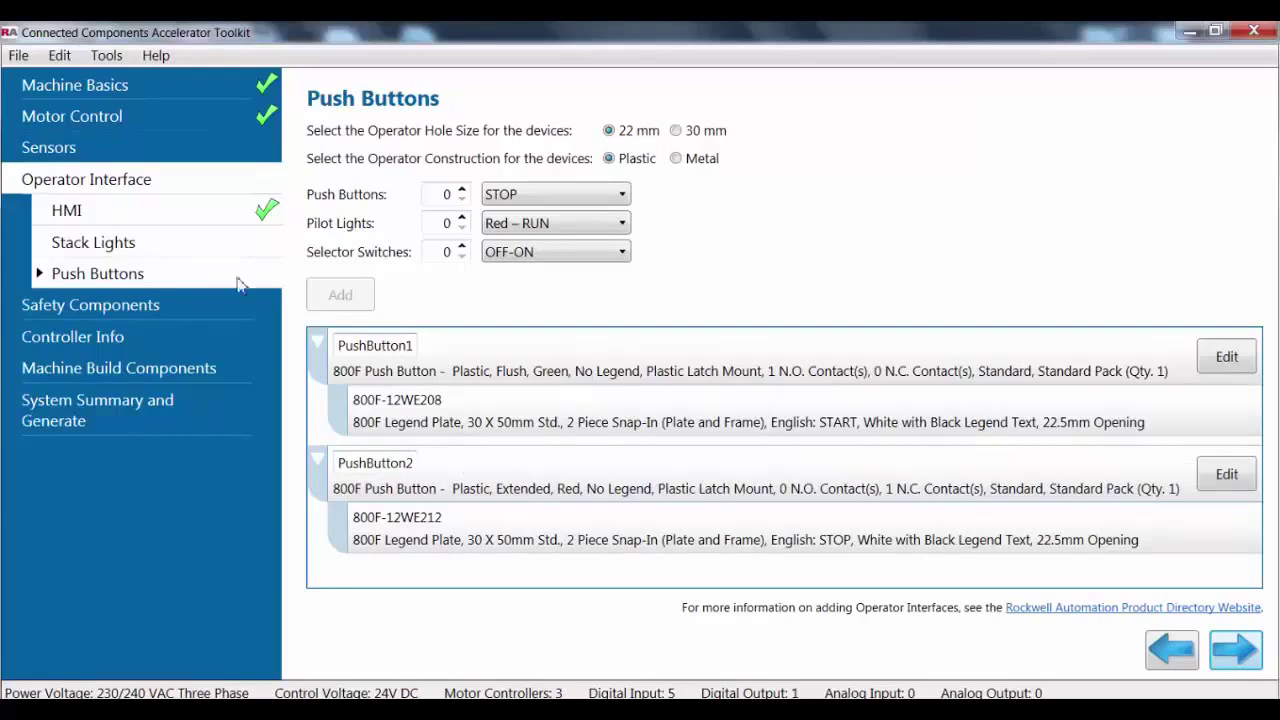
- Add one 22 mm plastic E-Stop of type 1-N.C. - SMCB to the safety components
{"action": "left_click", "coordinate": [168, 306]}
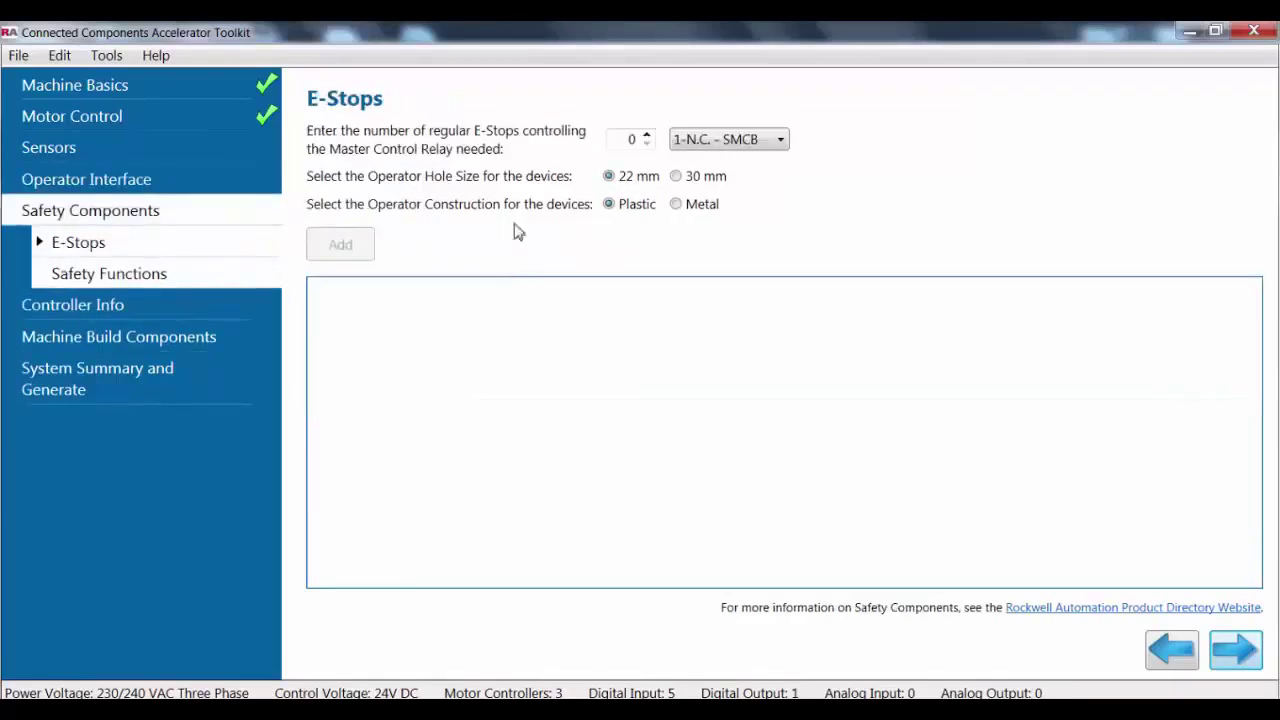
{"action": "left_click", "coordinate": [647, 134]}
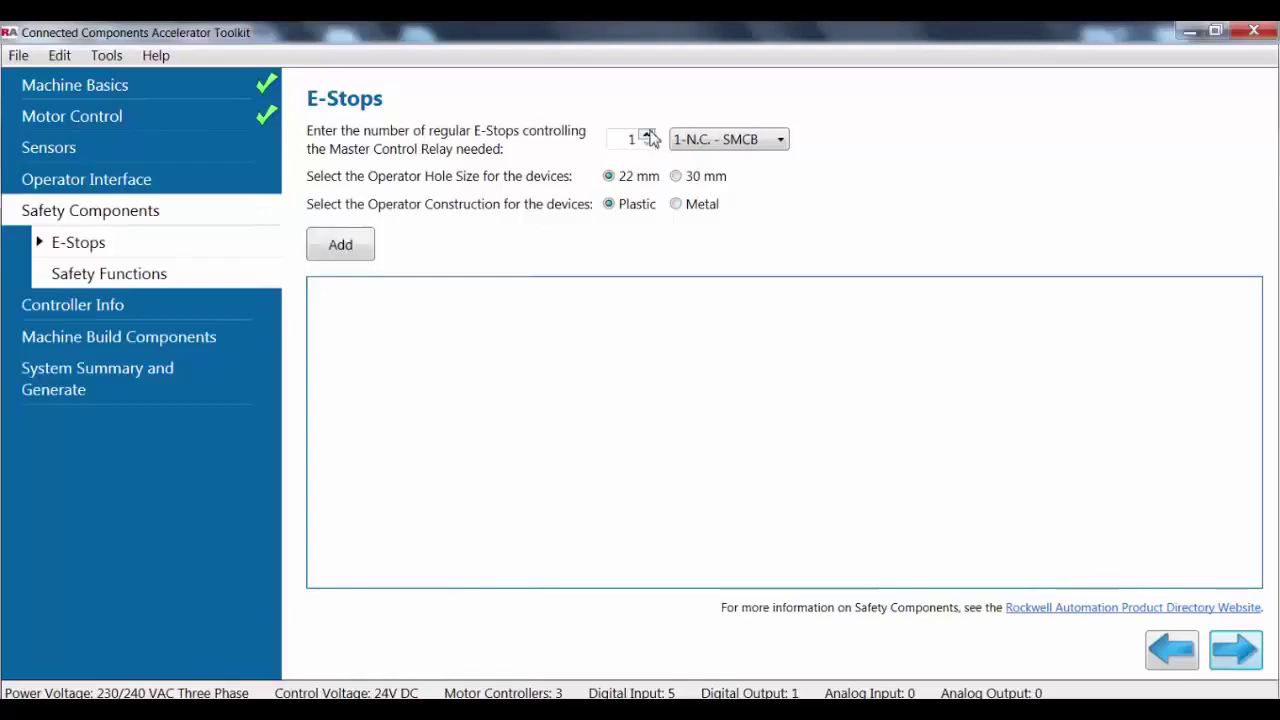
{"action": "left_click", "coordinate": [342, 255]}
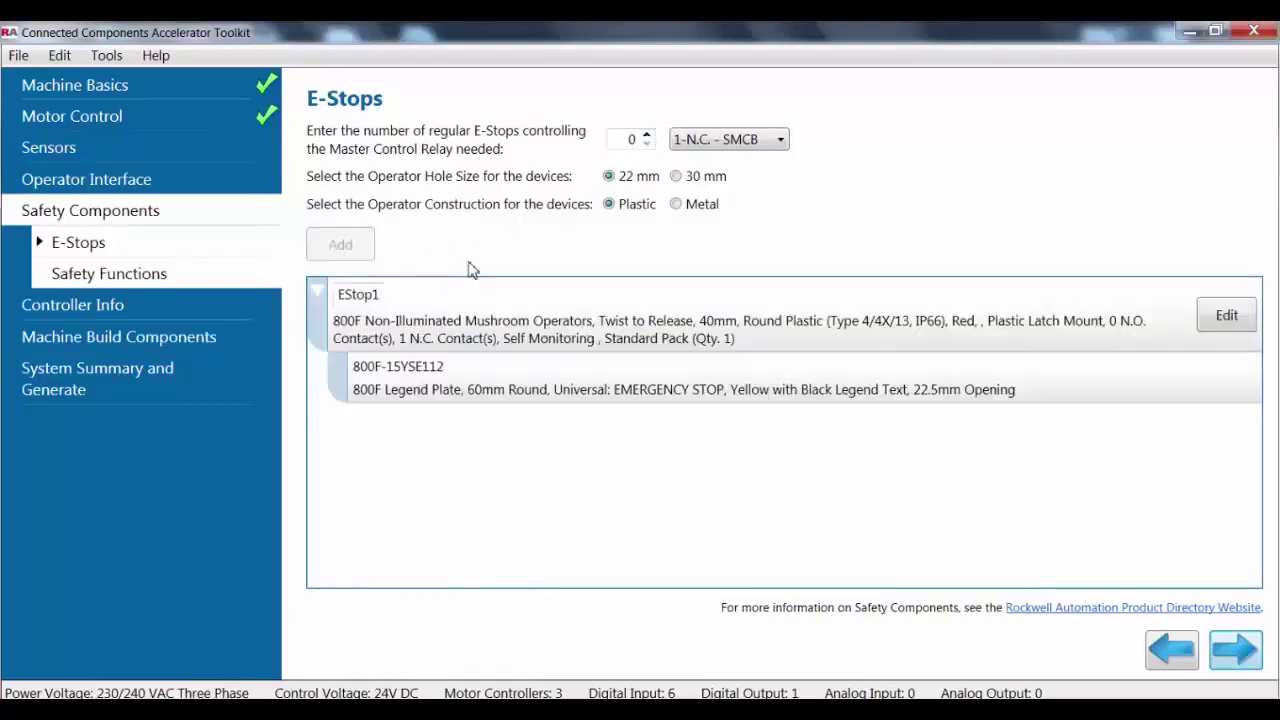
- Add one DIN controller based temperature control loop with Discrete output and name it Heat_Tunnel
{"action": "left_click", "coordinate": [180, 304]}
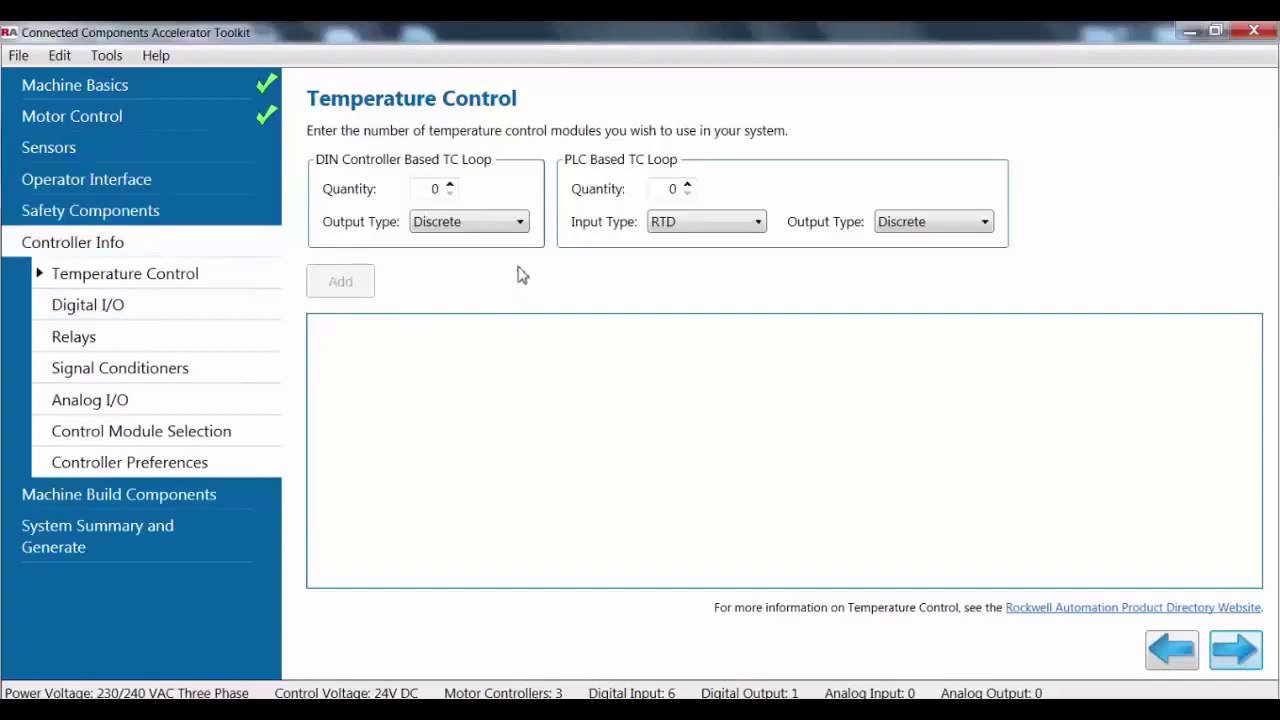
{"action": "left_click", "coordinate": [449, 186]}
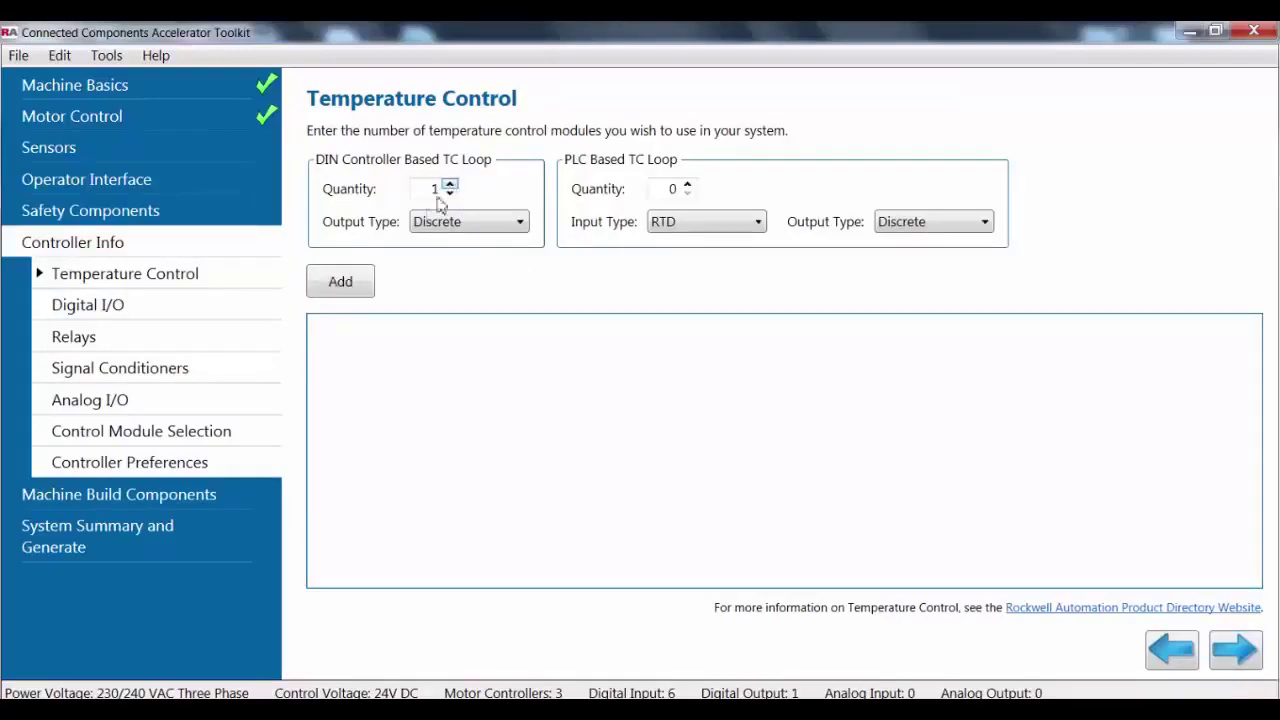
{"action": "left_click", "coordinate": [348, 286]}
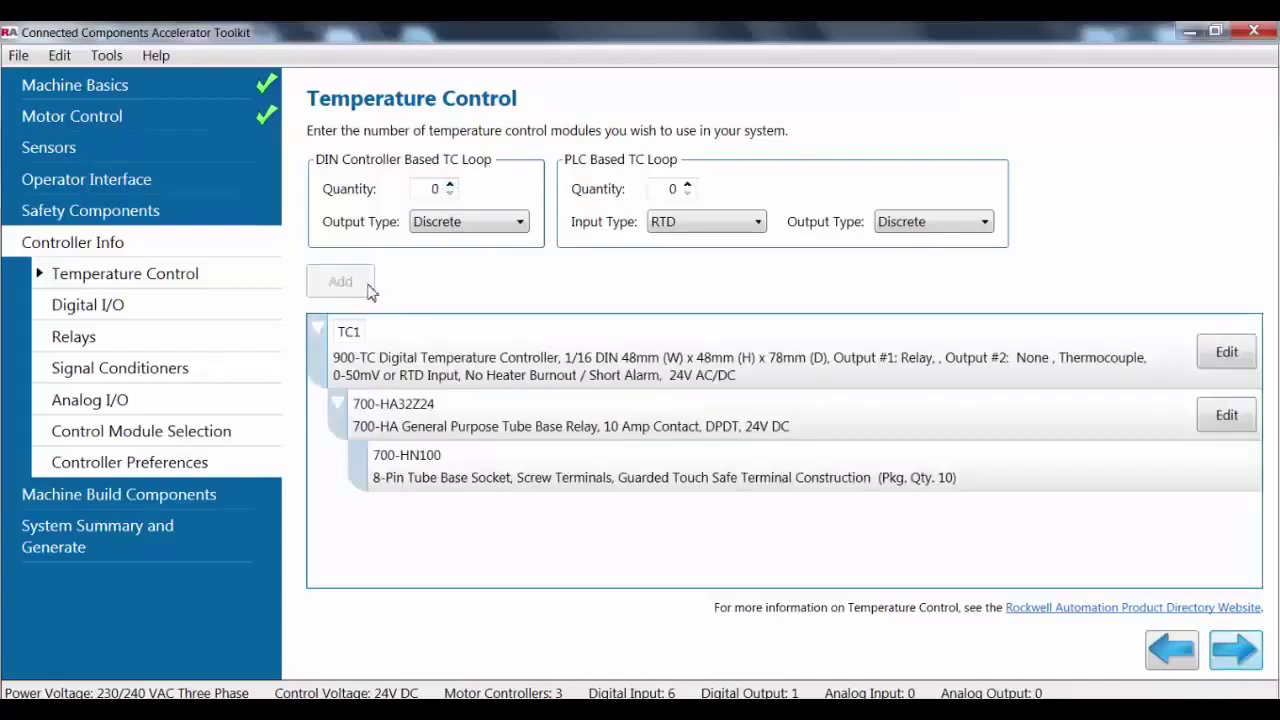
{"action": "double_click", "coordinate": [343, 334]}
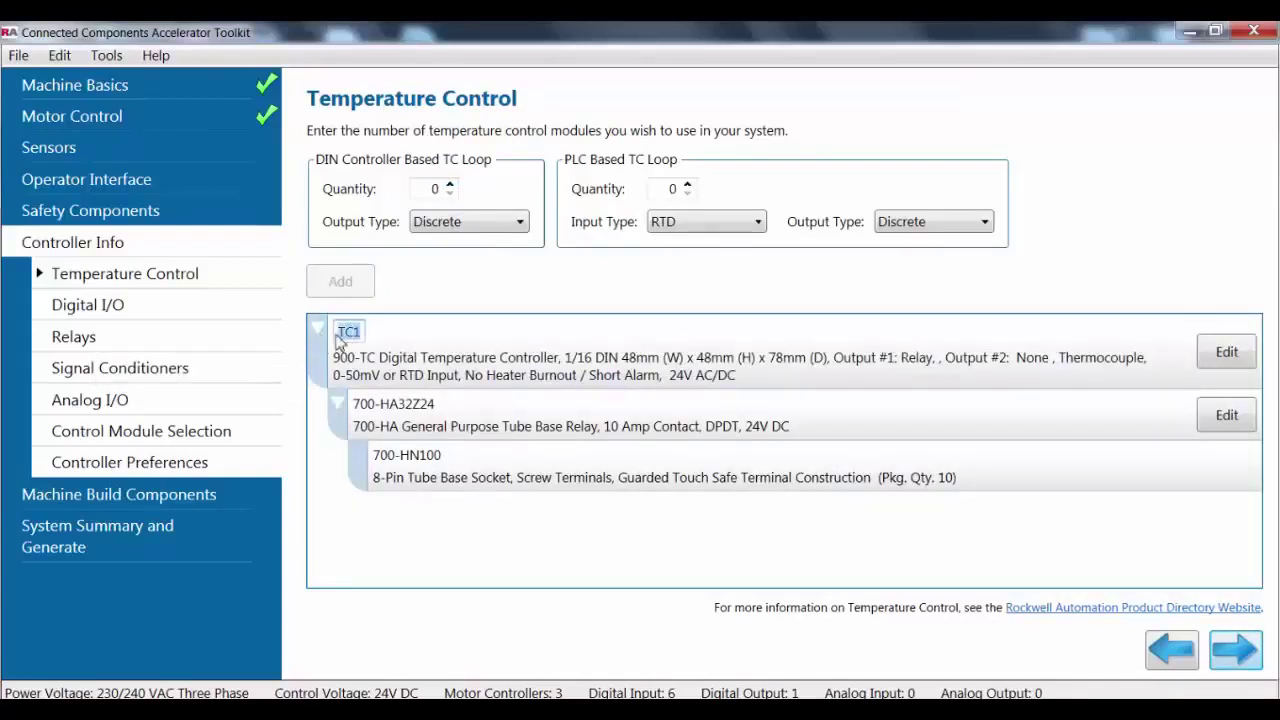
{"action": "type", "text": "Heat_Tunnel"}
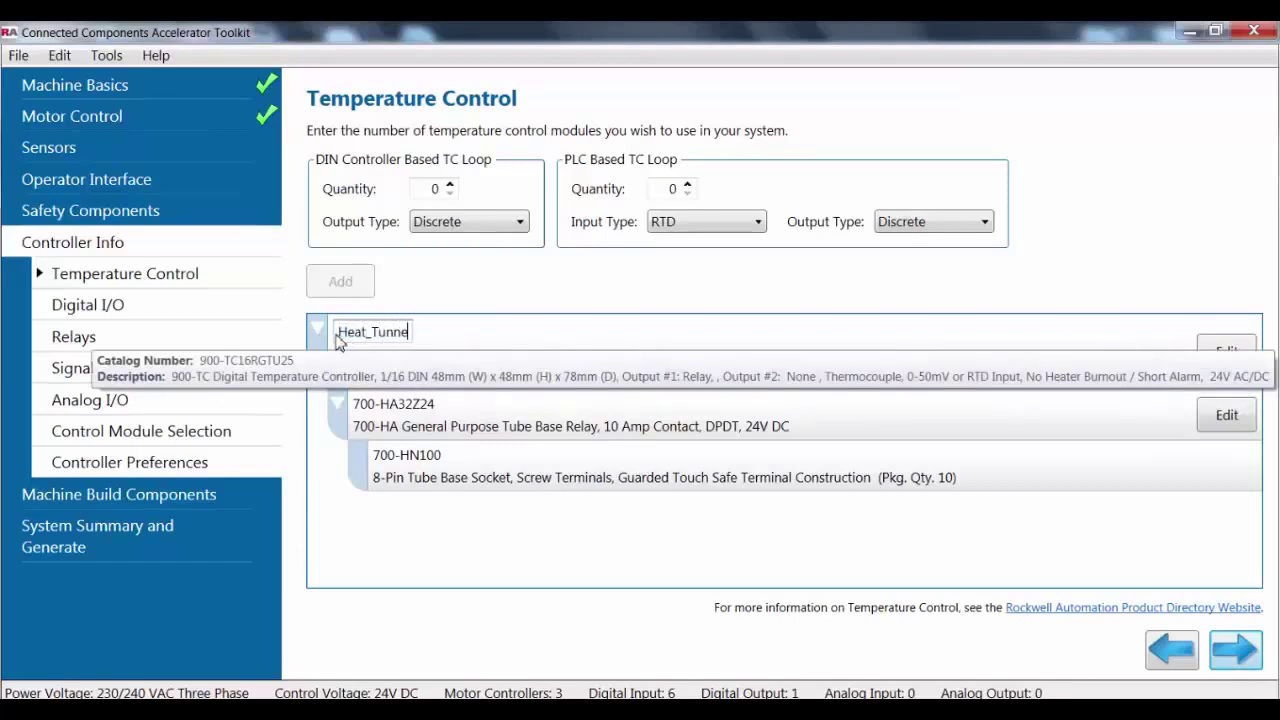
{"action": "left_click", "coordinate": [406, 502]}
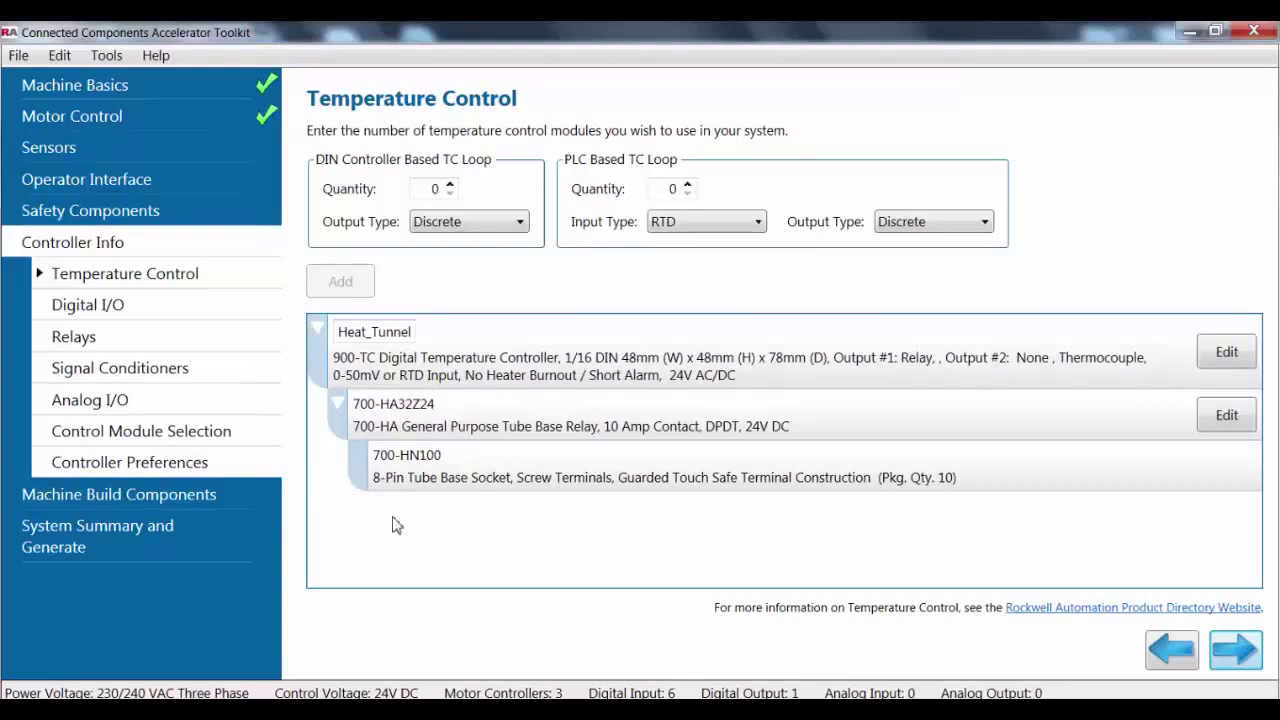
- Check the Digital I/O list, then add one RTD analog input to the system and name it Spare
{"action": "left_click", "coordinate": [83, 308]}
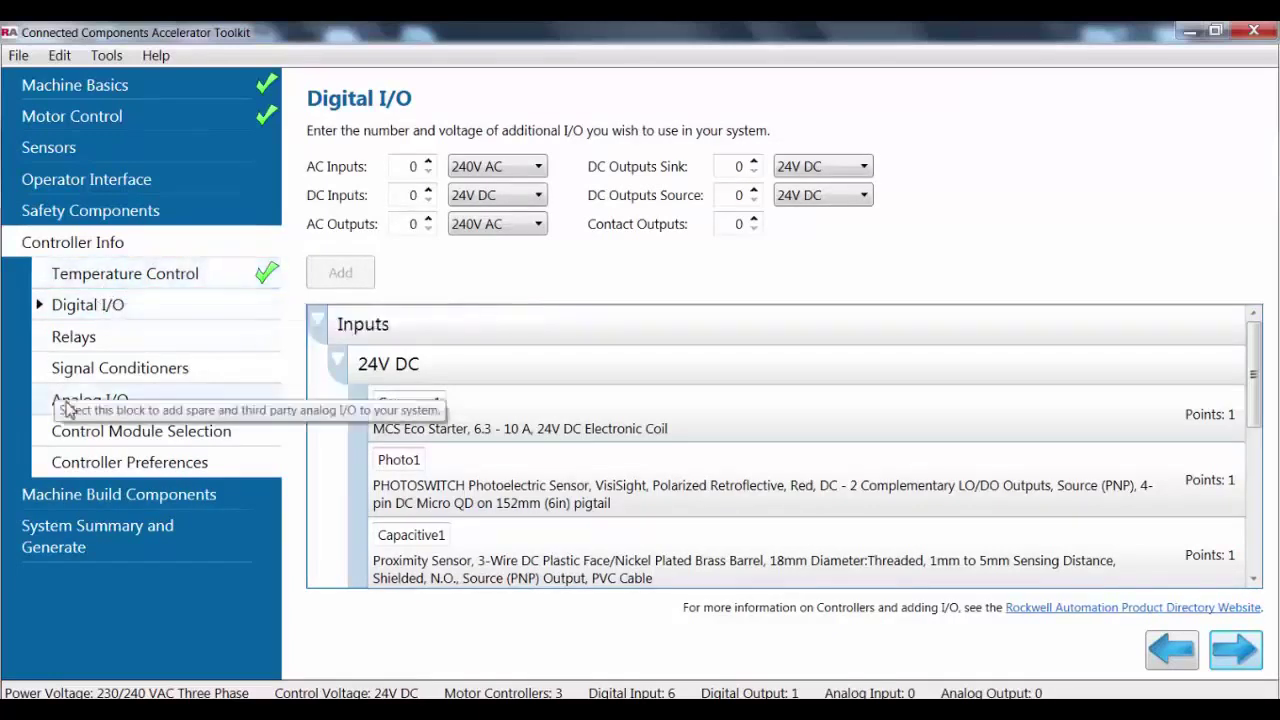
{"action": "left_click", "coordinate": [190, 397]}
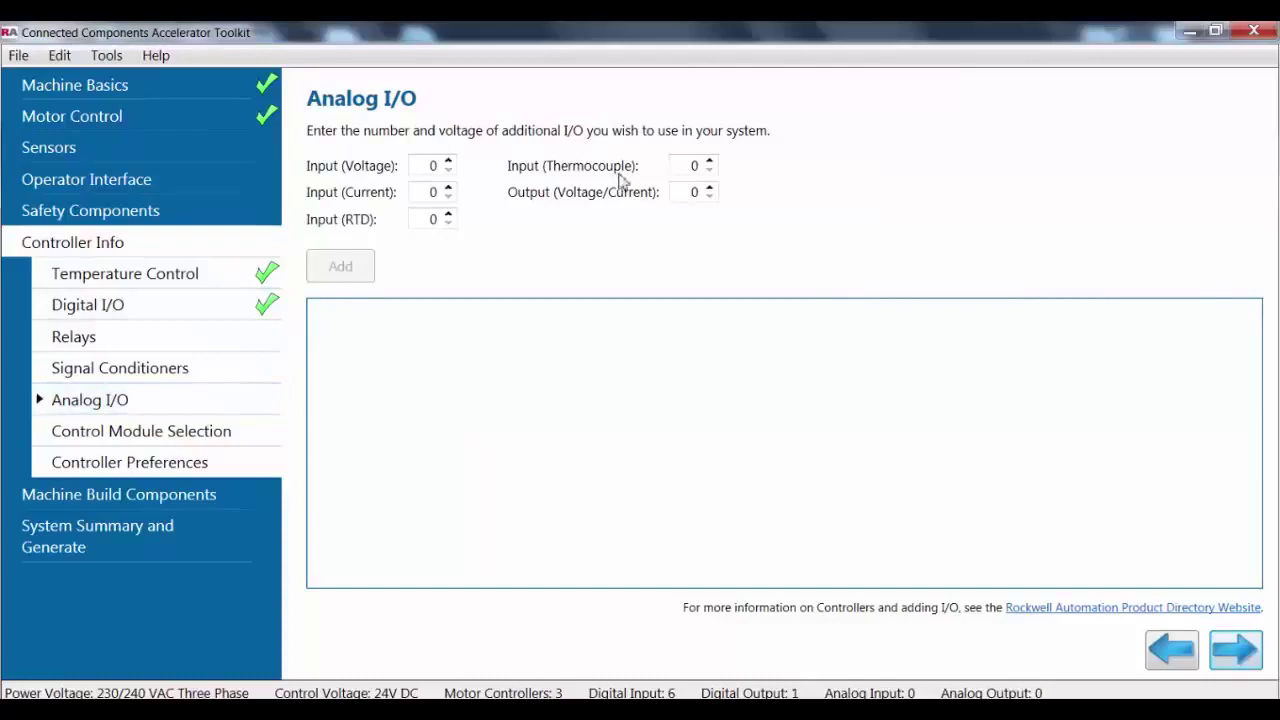
{"action": "left_click", "coordinate": [449, 215]}
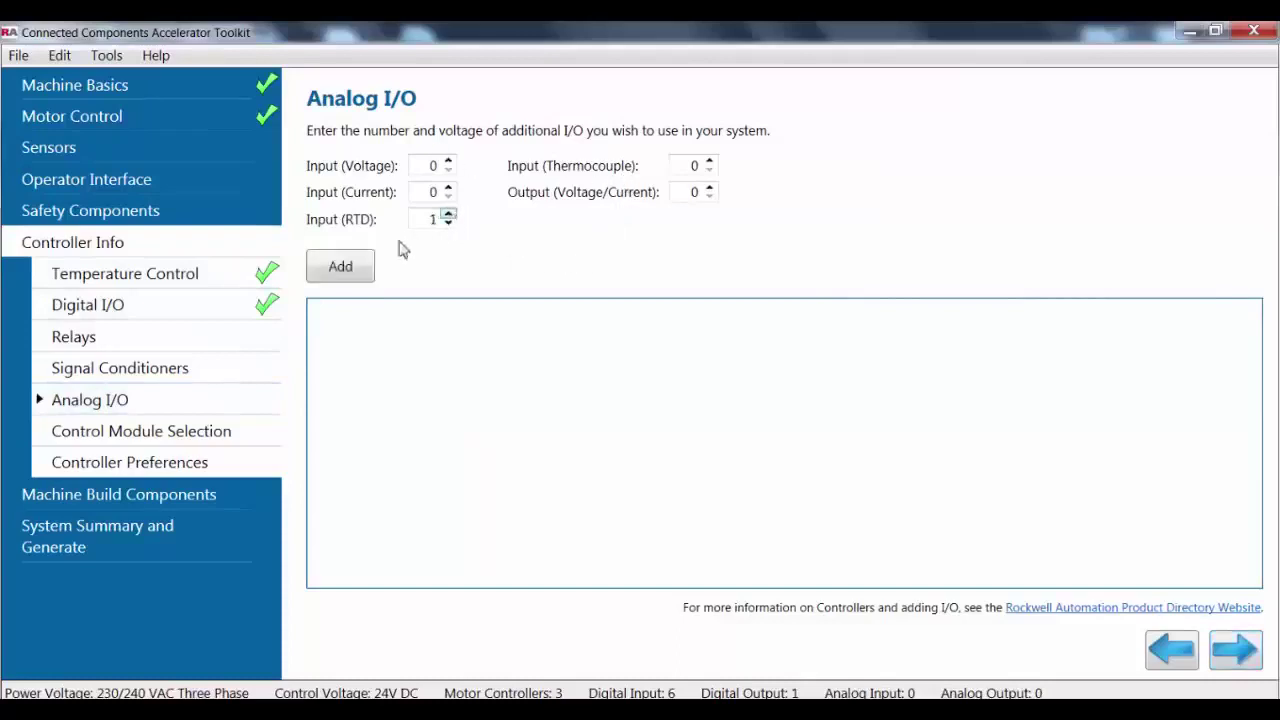
{"action": "left_click", "coordinate": [340, 266]}
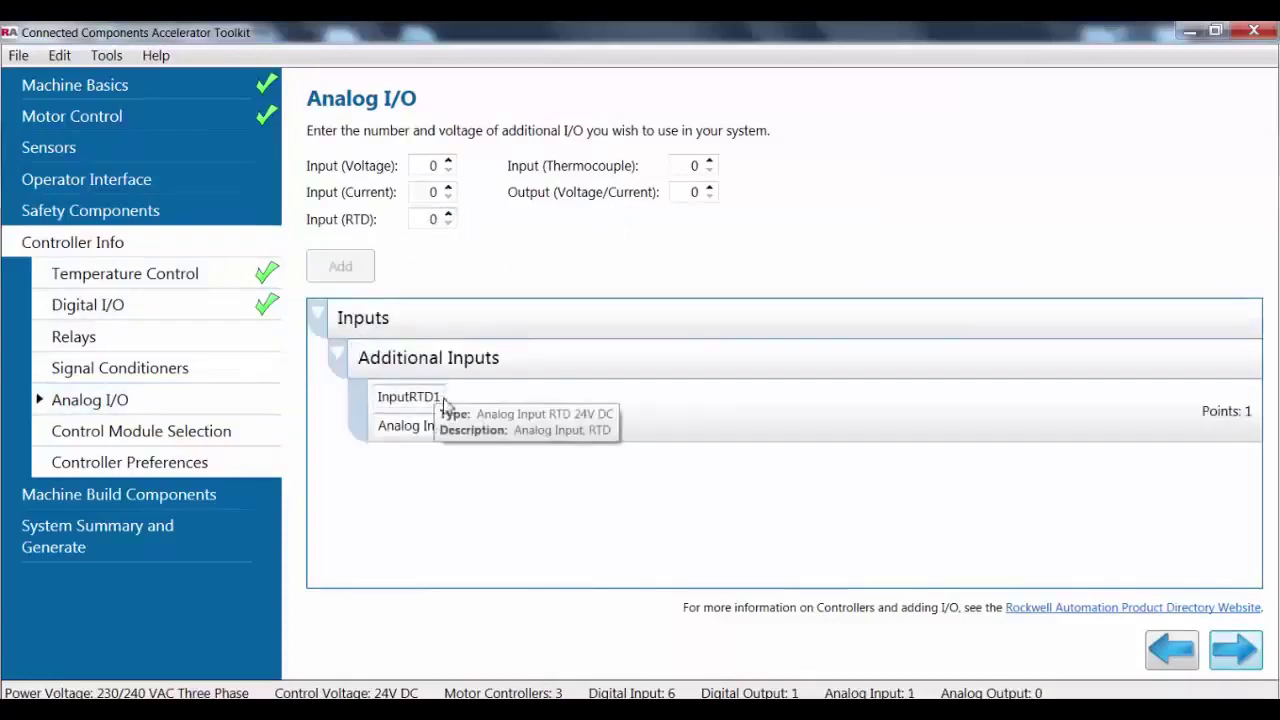
{"action": "left_click_drag", "start_coordinate": [380, 397], "coordinate": [457, 397]}
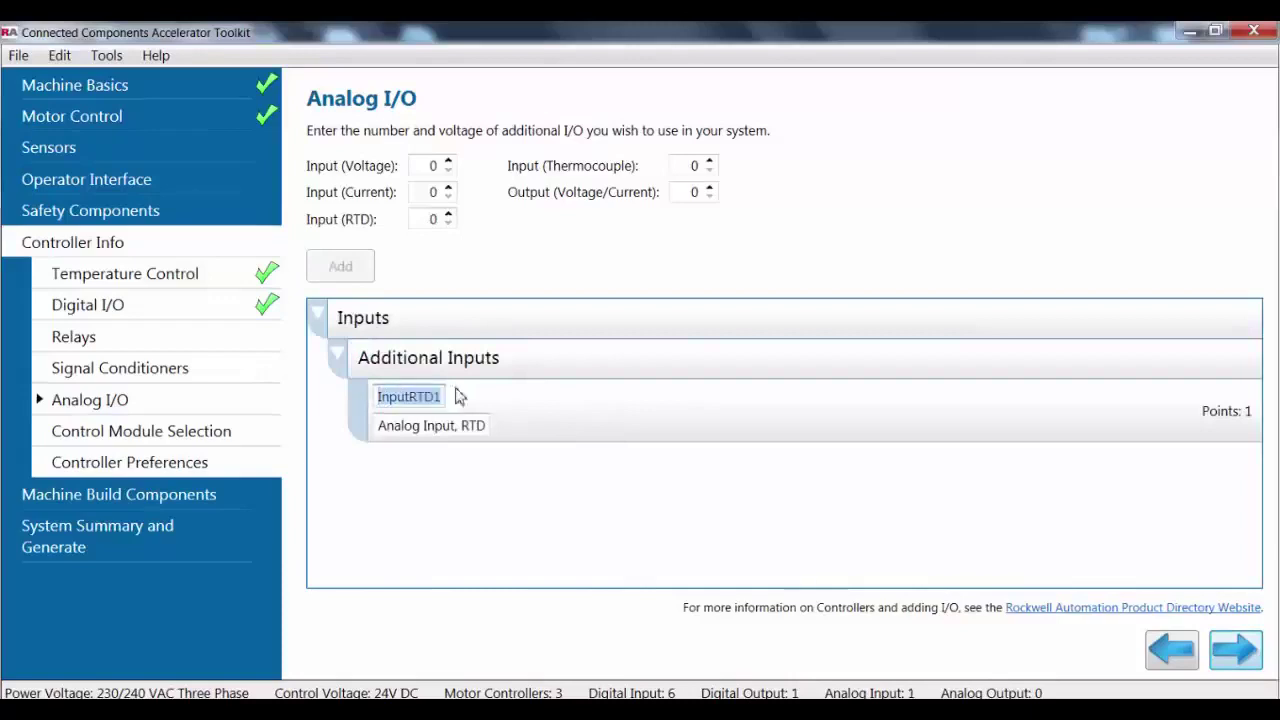
{"action": "type", "text": "Spare"}
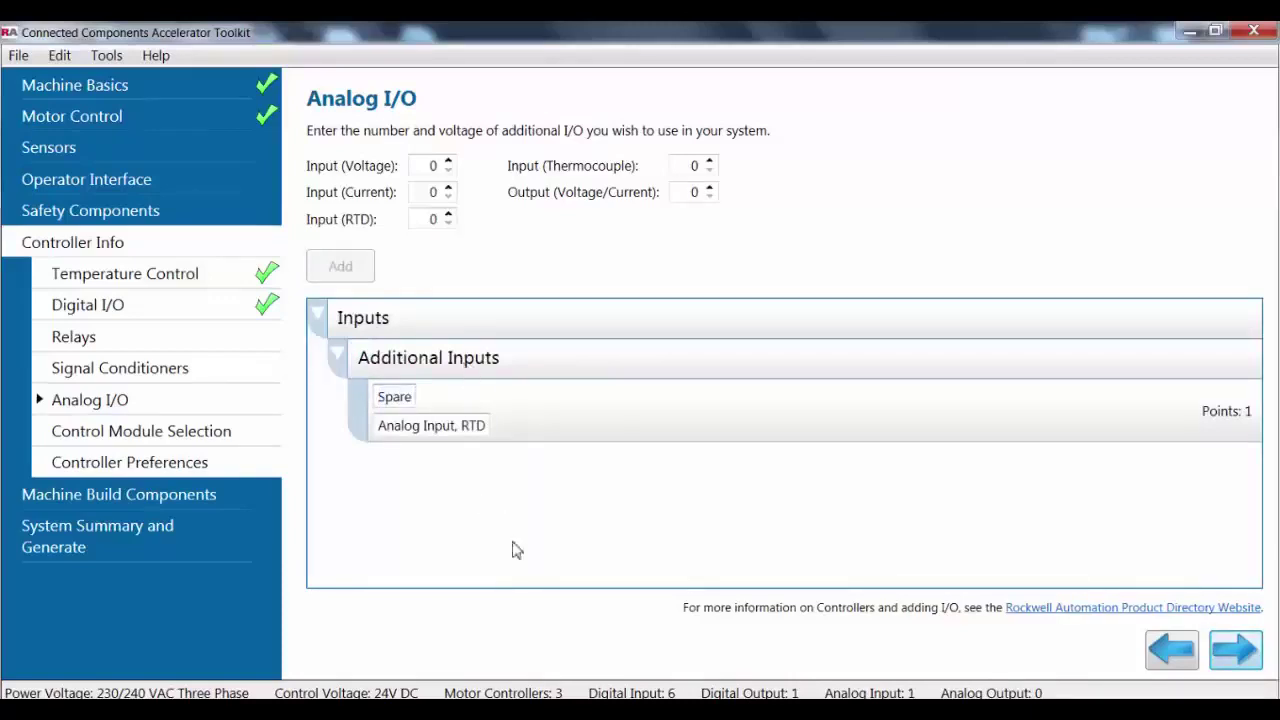
- Review the controller preferences and the control voltage power supply configured for the system
{"action": "mouse_move", "coordinate": [914, 692]}
{"action": "left_click", "coordinate": [190, 460]}
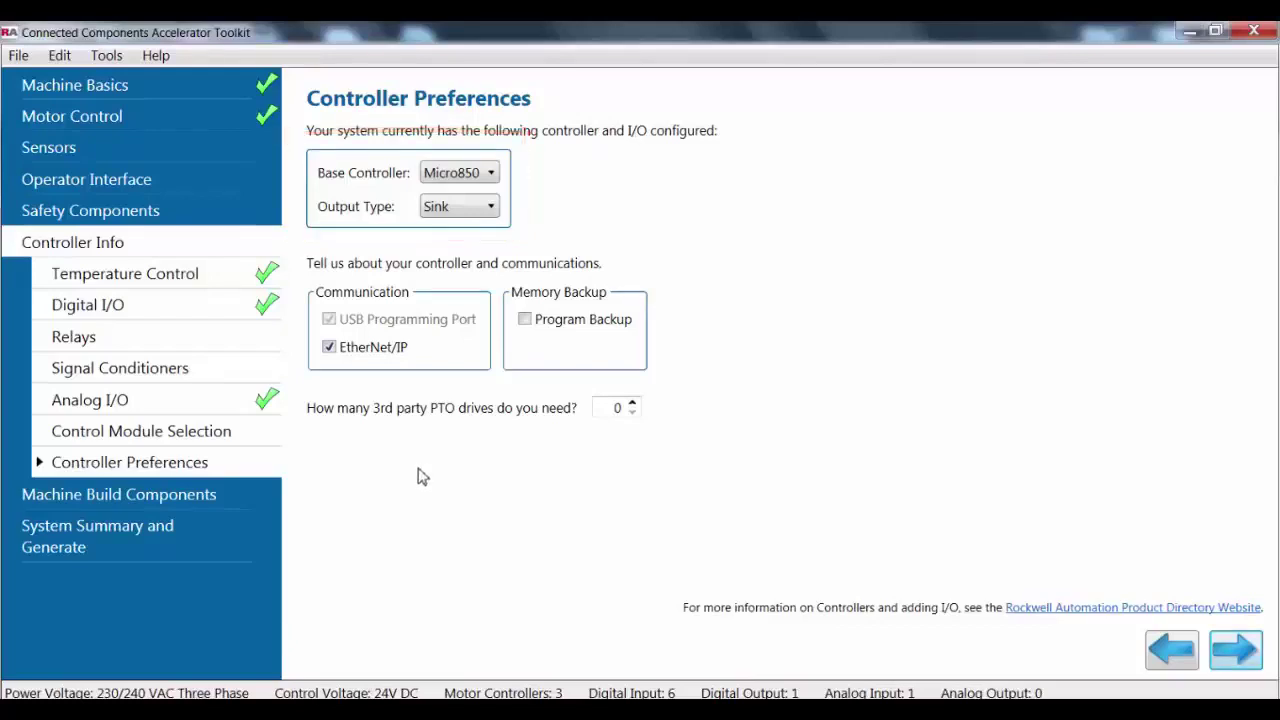
{"action": "left_click", "coordinate": [175, 506]}
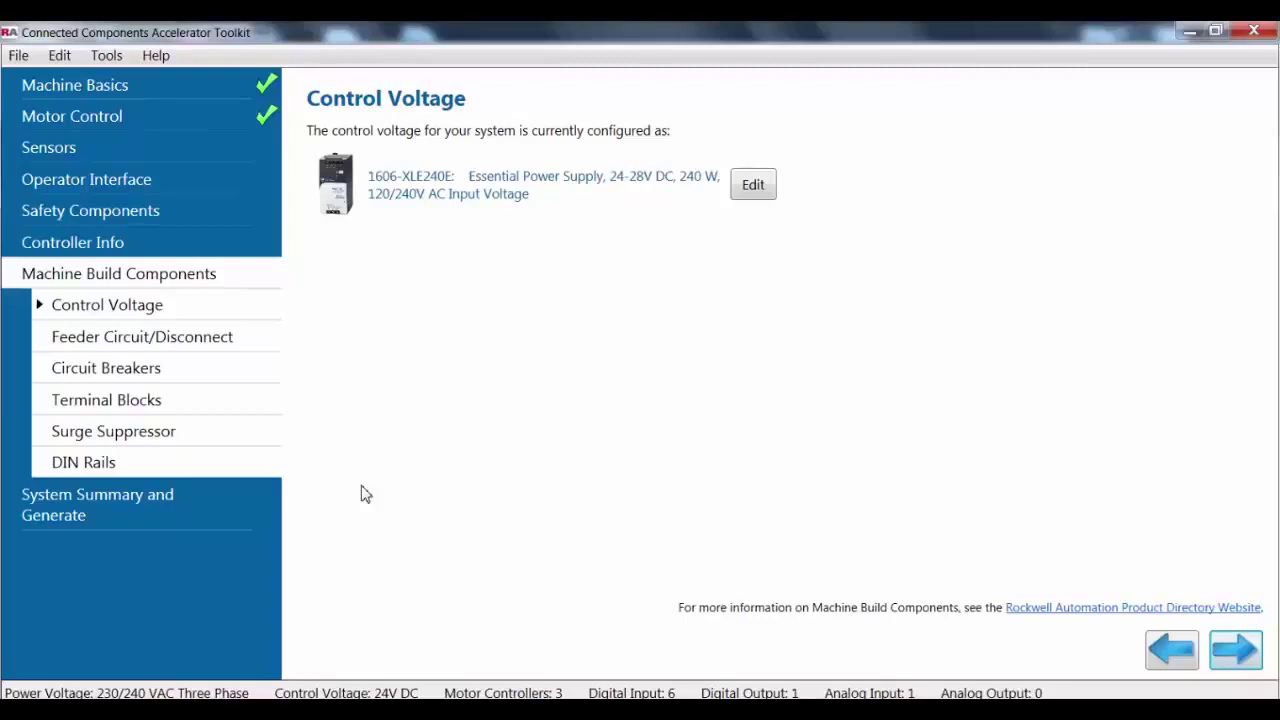
- Add one package of 10 DIN rails of 1 m length to the machine build components
{"action": "left_click", "coordinate": [141, 461]}
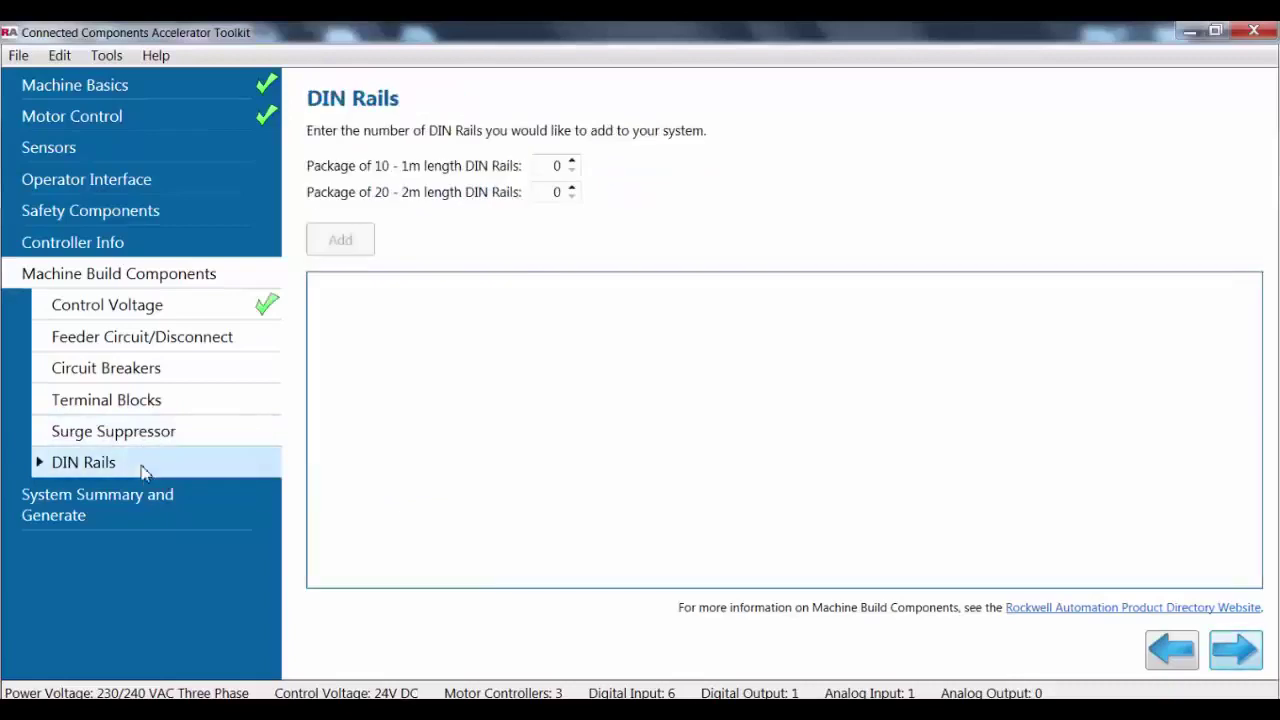
{"action": "left_click", "coordinate": [571, 161]}
{"action": "left_click", "coordinate": [340, 240]}
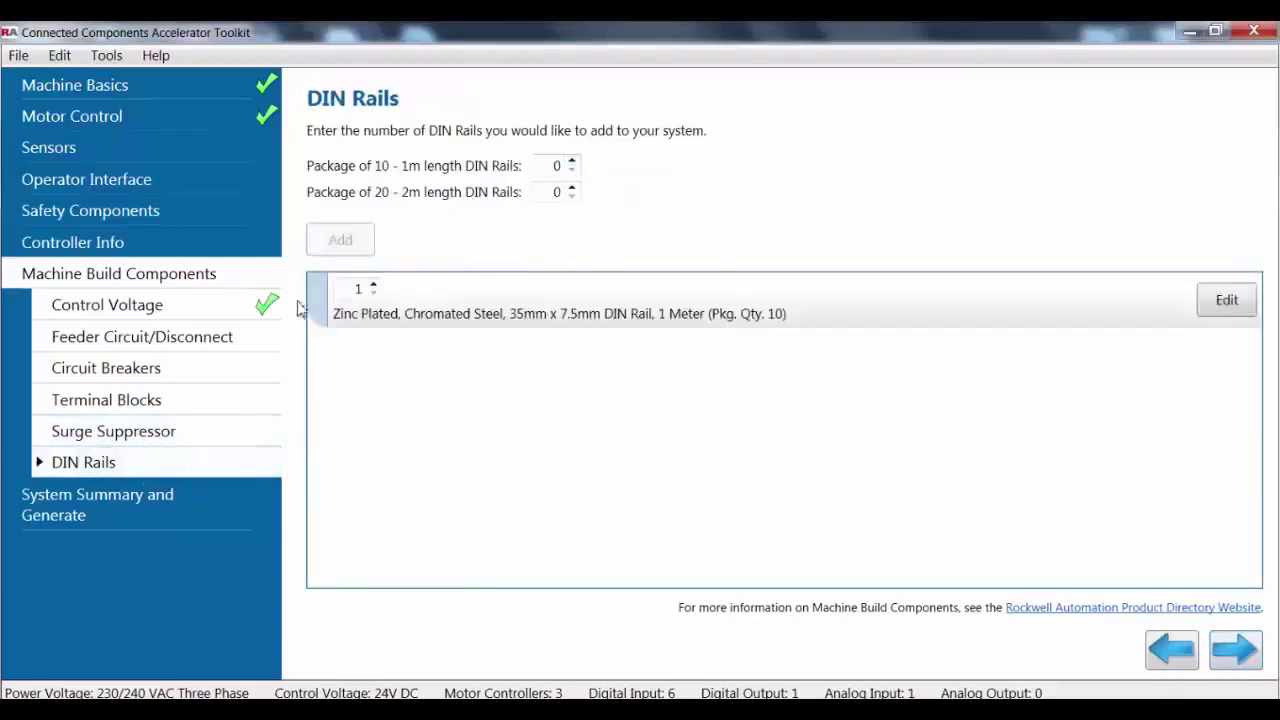
- Review the options for terminal blocks, circuit breakers, feeder circuit/disconnect and surge suppressors
{"action": "left_click", "coordinate": [202, 414]}
{"action": "left_click", "coordinate": [194, 370]}
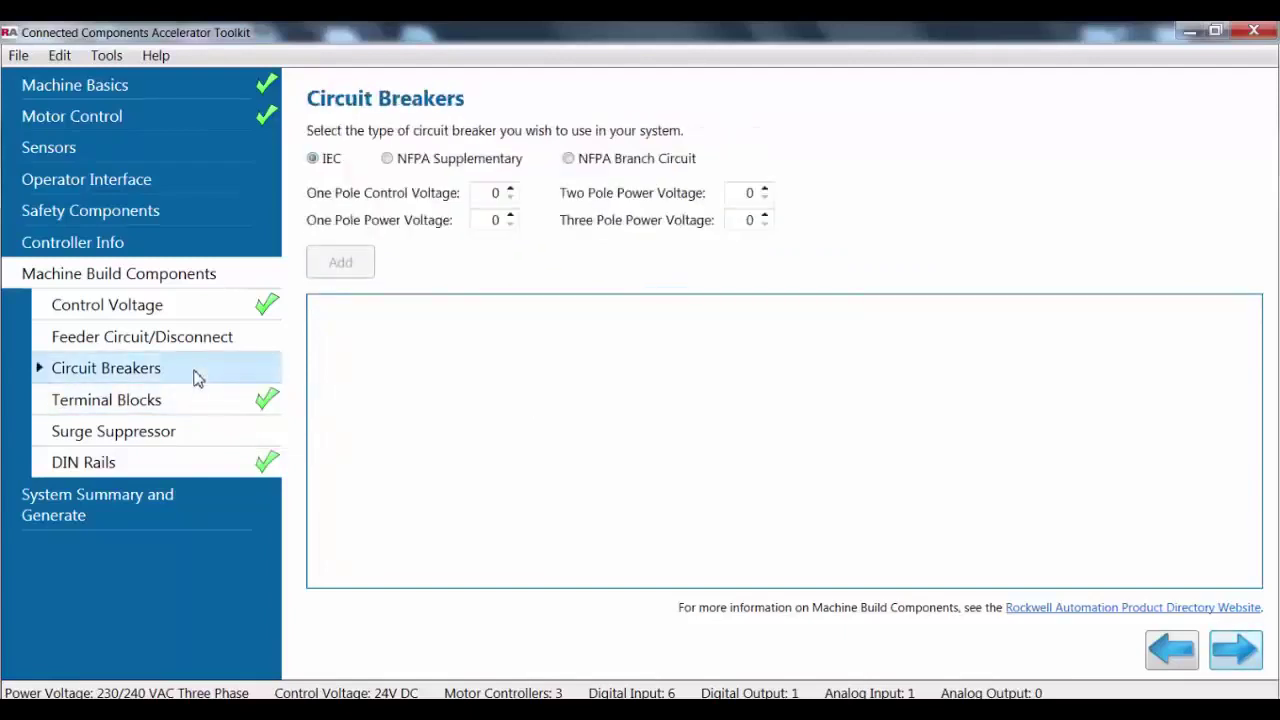
{"action": "left_click", "coordinate": [194, 342]}
{"action": "left_click", "coordinate": [189, 432]}
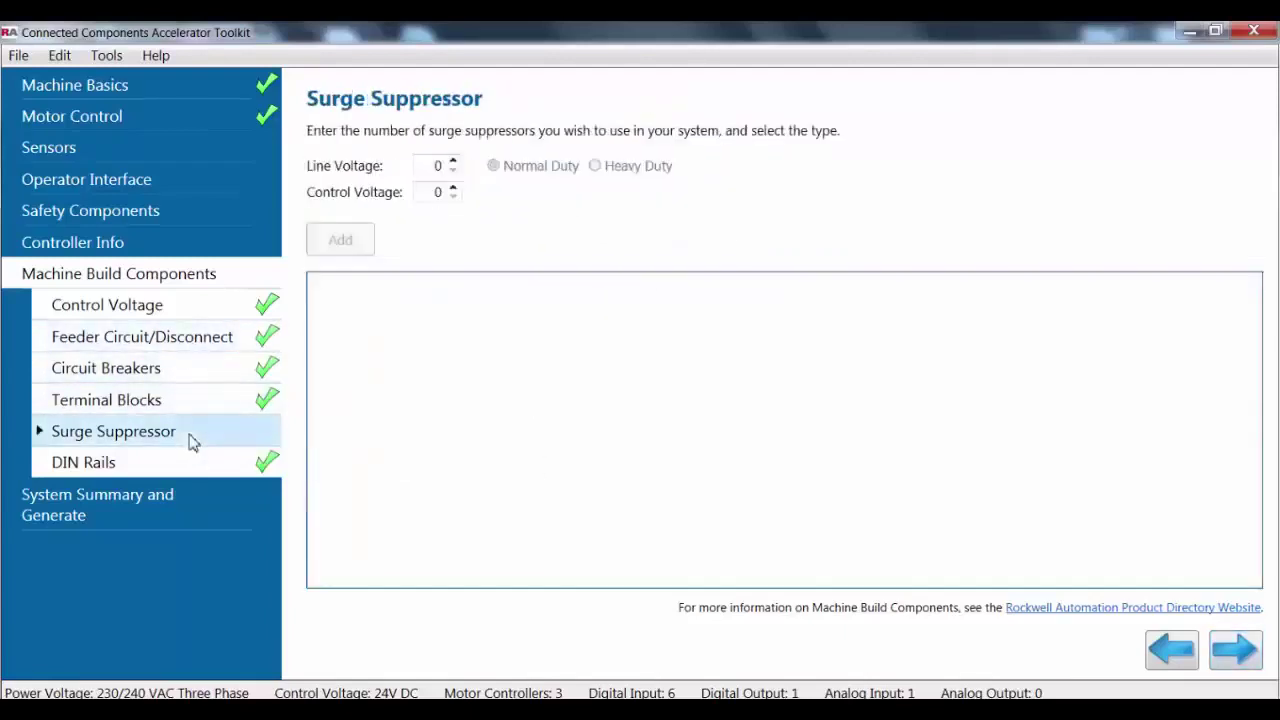